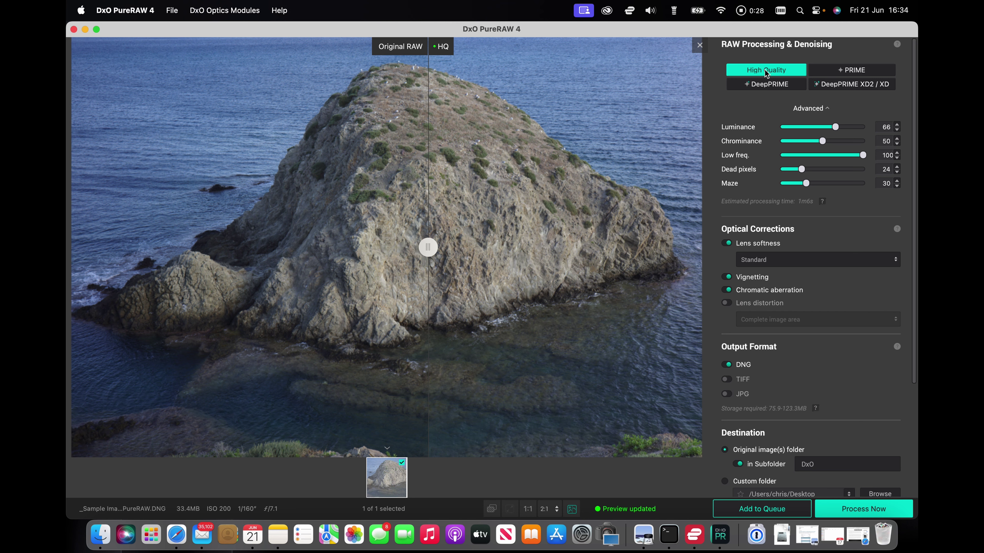
# Flip the comparison to Original RAW and back to HQ, then move the split right of centre.
pyautogui.click(490, 515)
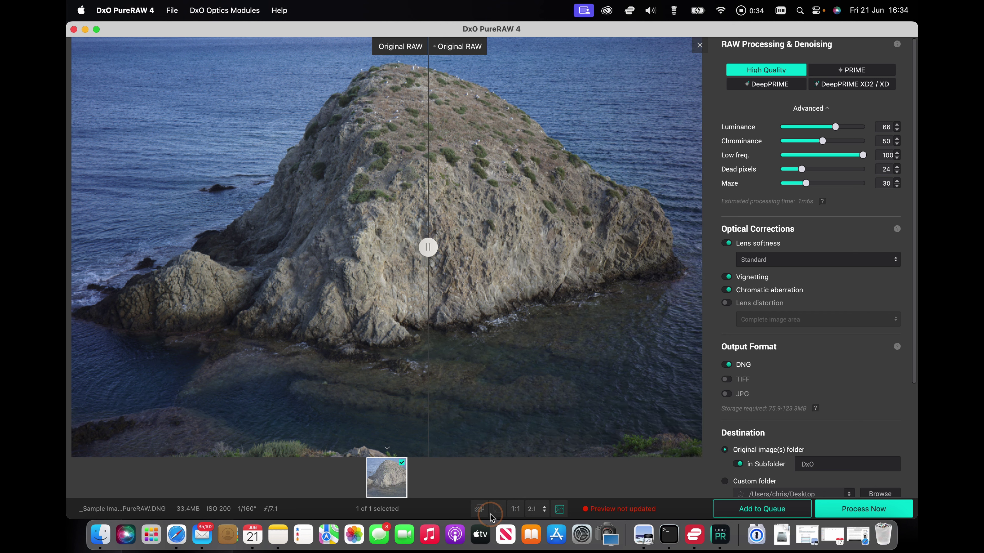
pyautogui.click(479, 514)
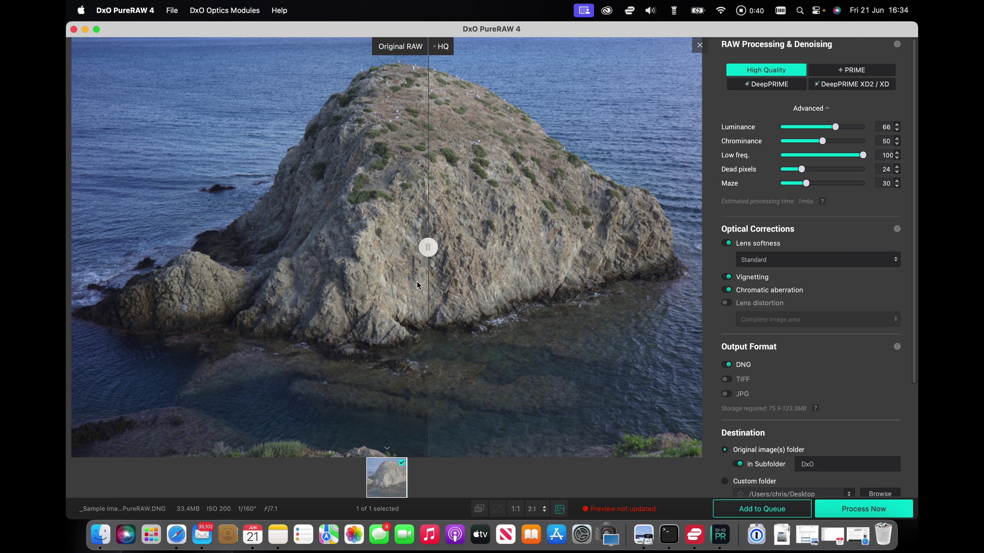
pyautogui.moveTo(426, 248); pyautogui.dragTo(466, 221)
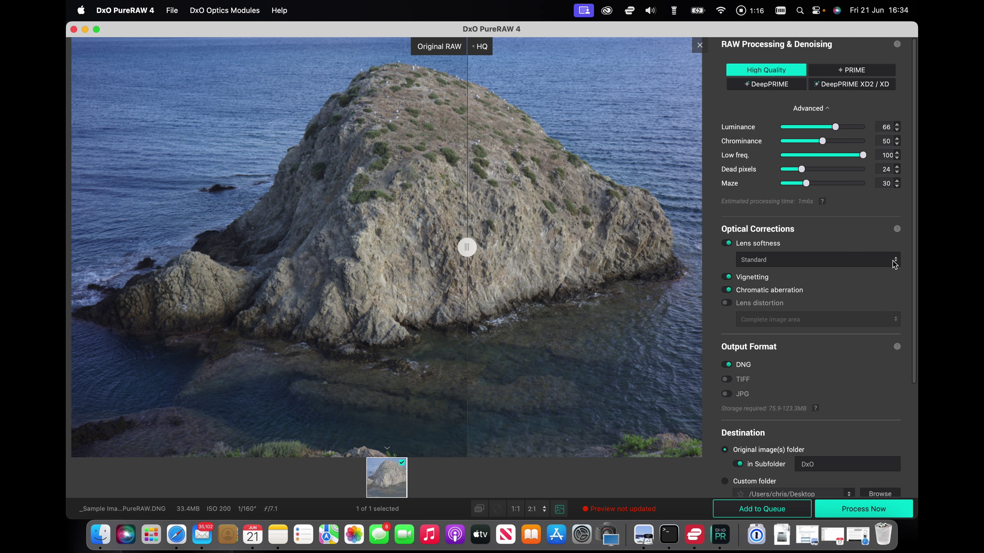
# View the rock at 1:1, try lens softness Hard and Soft, then choose DeepPRIME denoising.
pyautogui.click(516, 510)
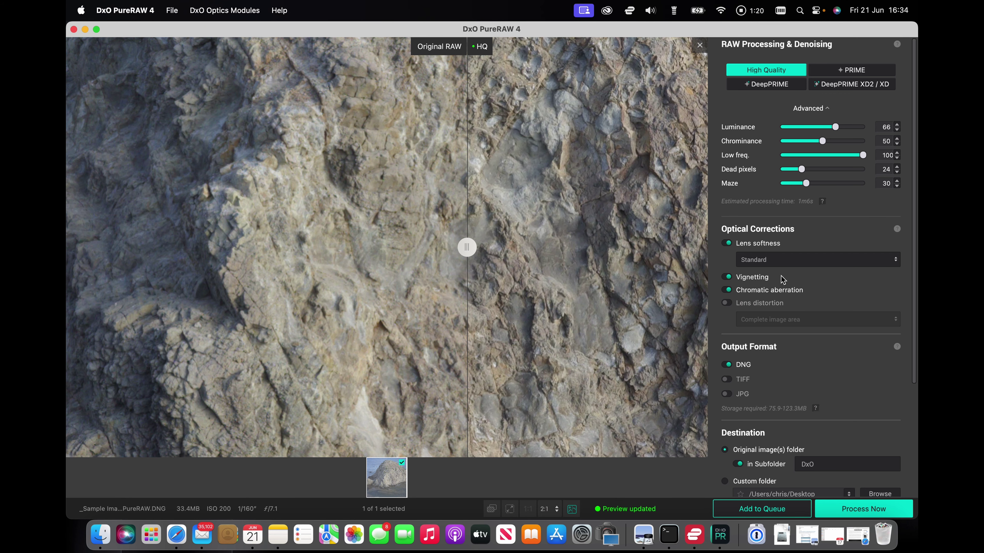
pyautogui.click(896, 264)
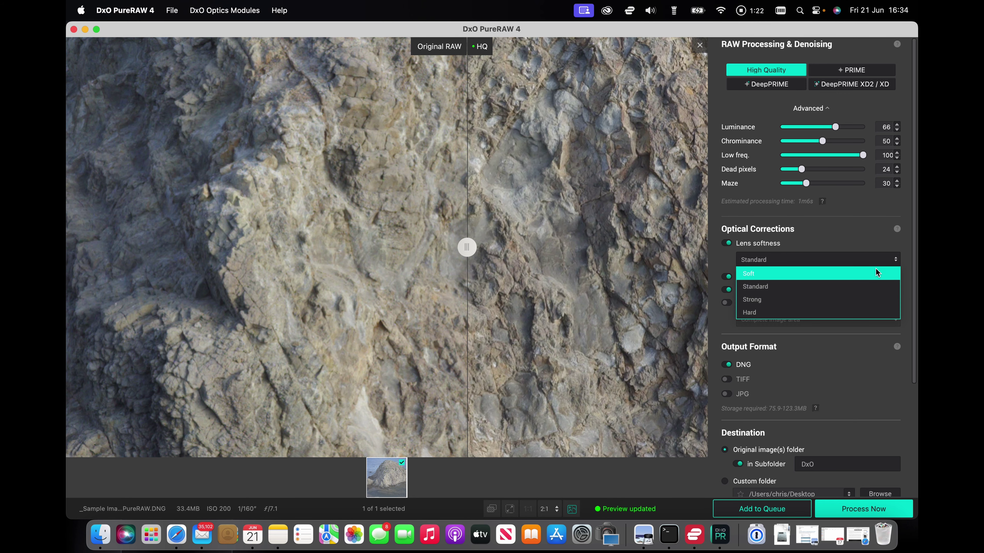
pyautogui.click(776, 311)
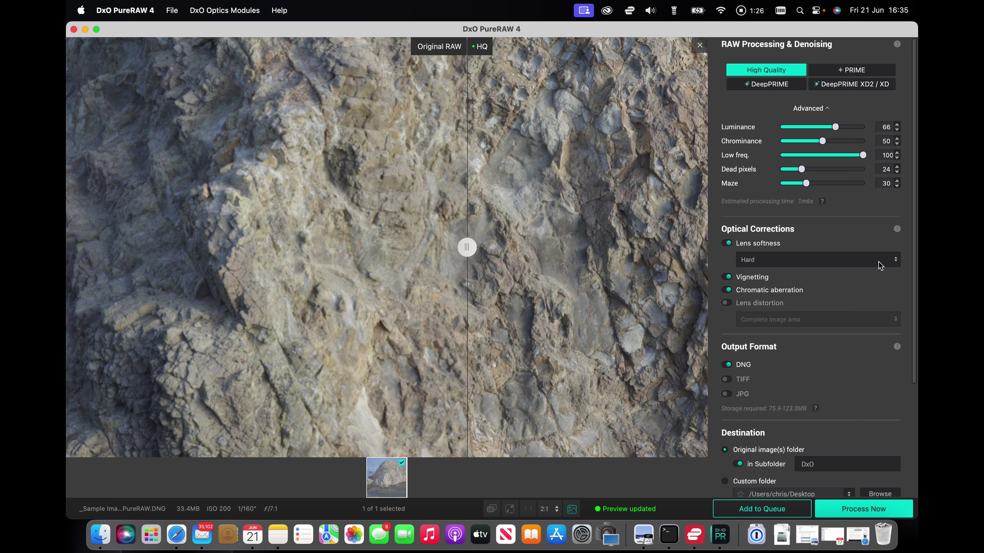
pyautogui.click(897, 263)
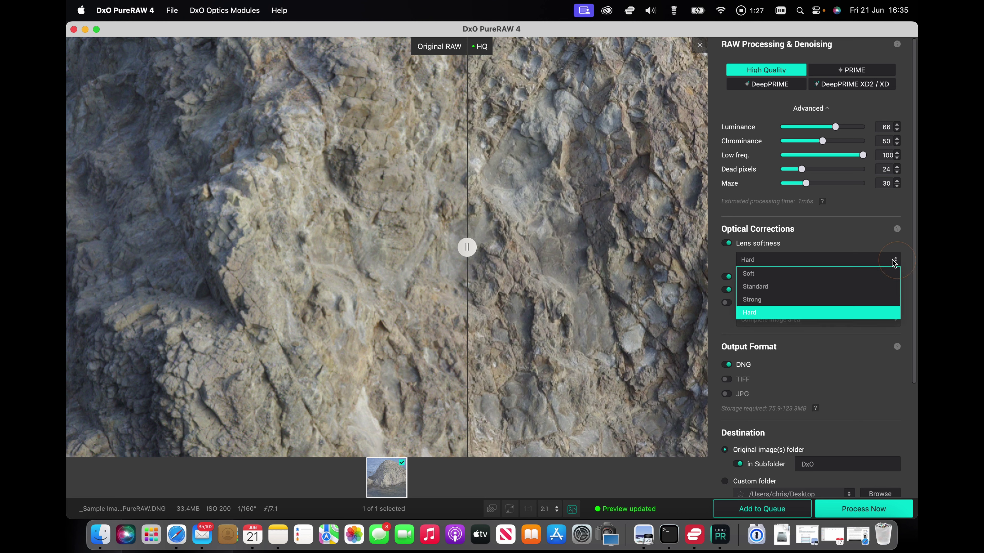
pyautogui.click(786, 275)
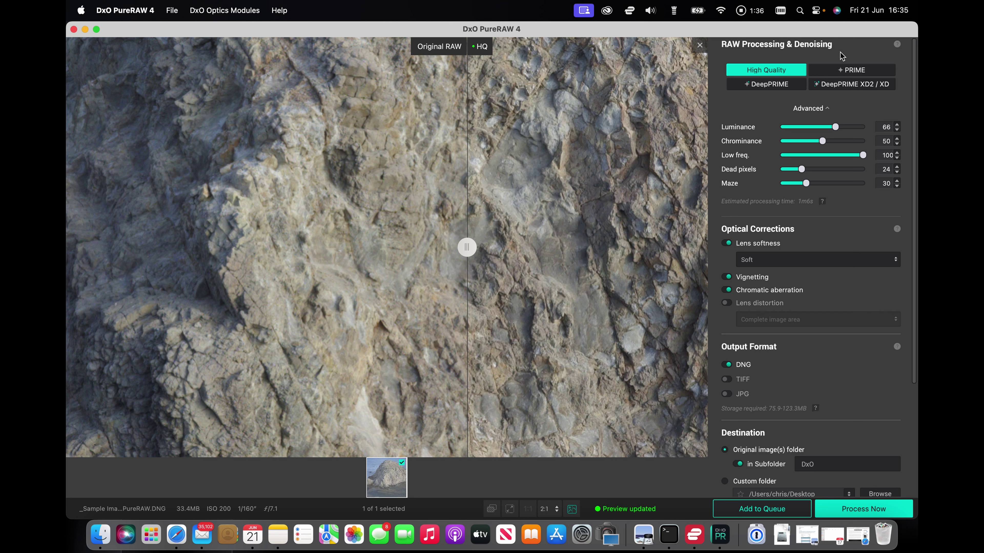
pyautogui.click(844, 70)
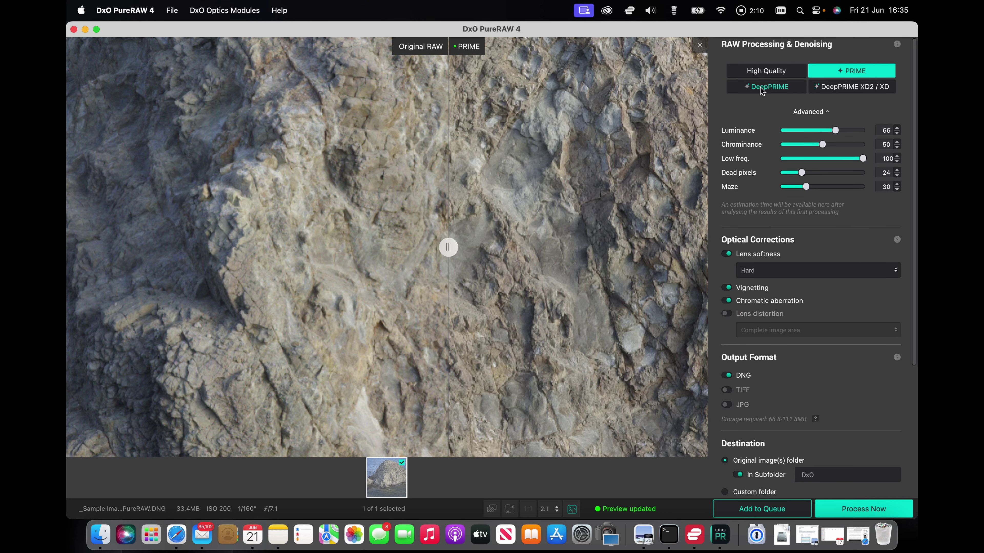
pyautogui.click(762, 89)
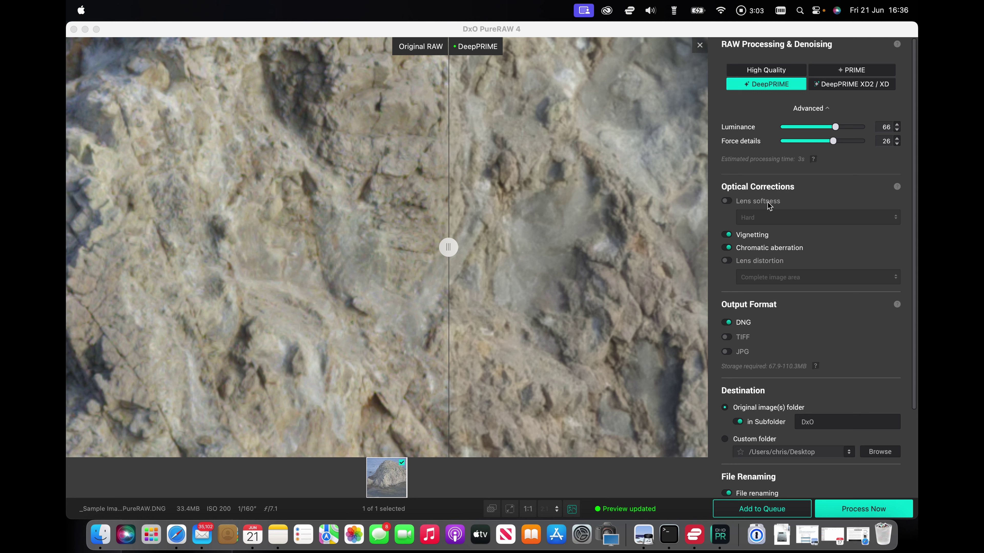
# Turn on lens softness correction and compare Soft and Standard strengths across the rock.
pyautogui.click(729, 201)
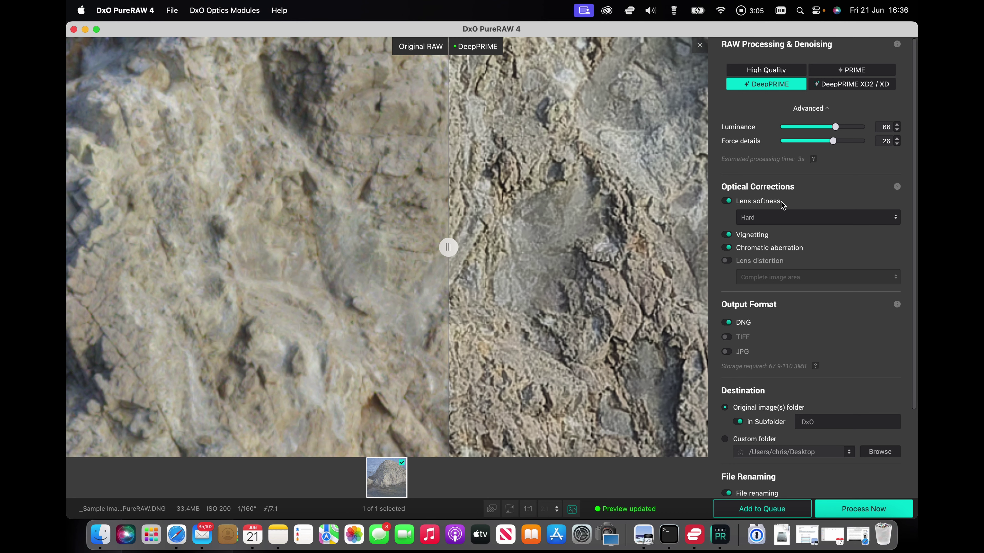
pyautogui.click(896, 222)
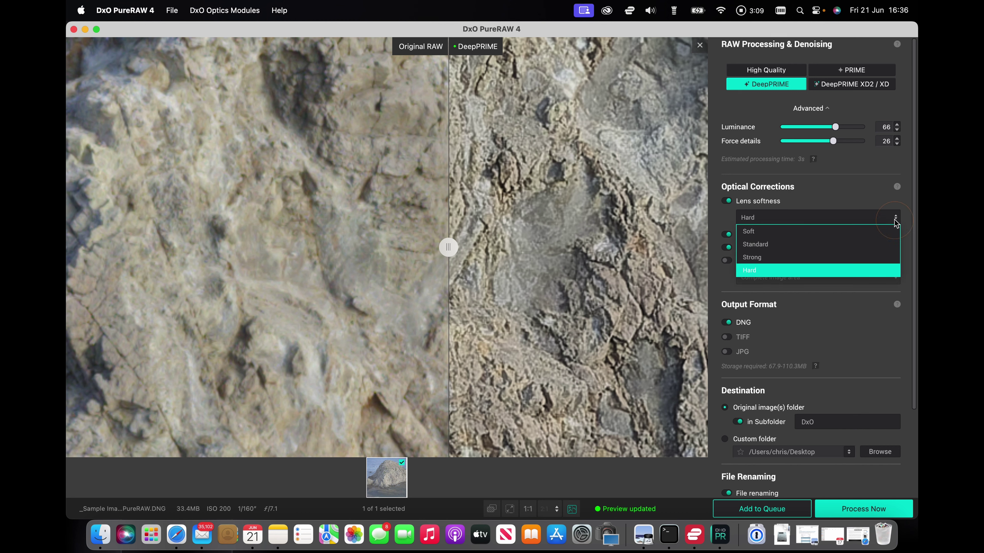
pyautogui.click(786, 231)
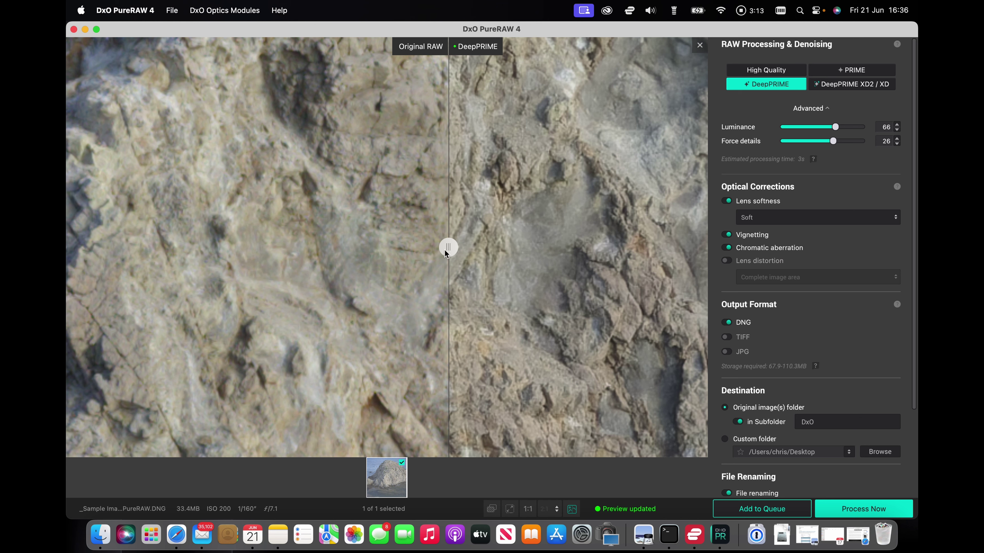
pyautogui.moveTo(449, 251)
pyautogui.mouseDown()
pyautogui.moveTo(516, 246)
pyautogui.moveTo(453, 247)
pyautogui.mouseUp()
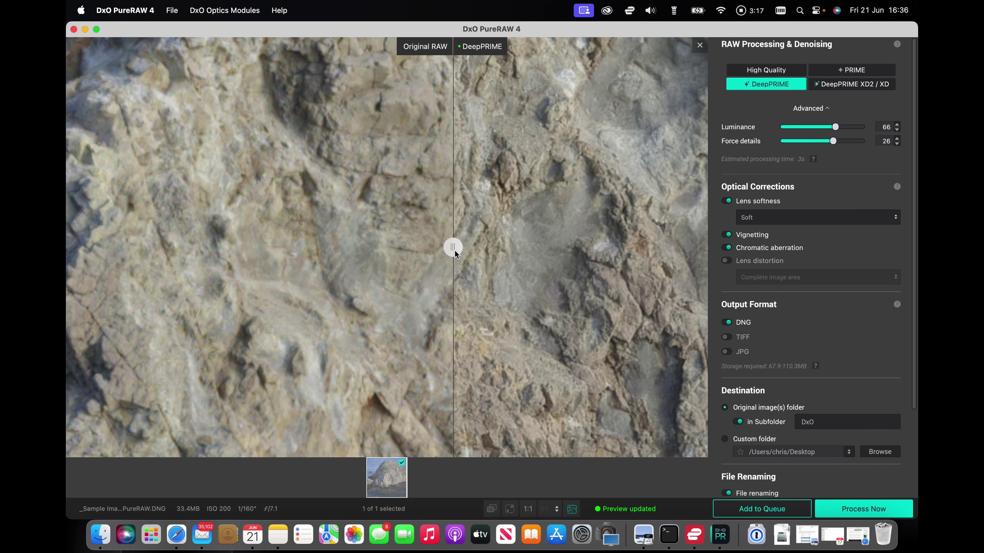
pyautogui.click(893, 220)
pyautogui.click(767, 244)
pyautogui.moveTo(453, 247)
pyautogui.mouseDown()
pyautogui.moveTo(501, 243)
pyautogui.moveTo(433, 234)
pyautogui.moveTo(449, 231)
pyautogui.mouseUp()
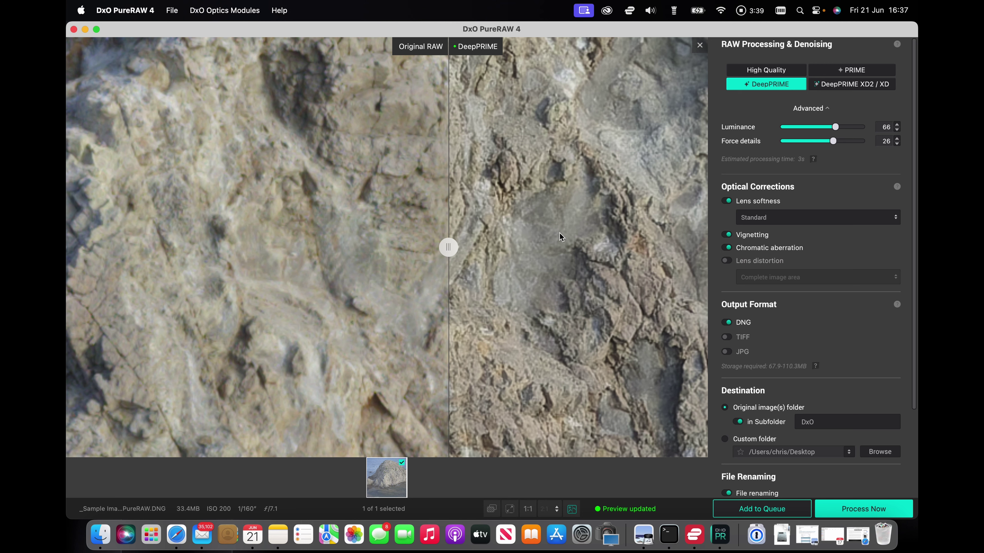
# Set lens softness strength to Strong and switch denoising to DeepPRIME XD2 / XD.
pyautogui.click(509, 510)
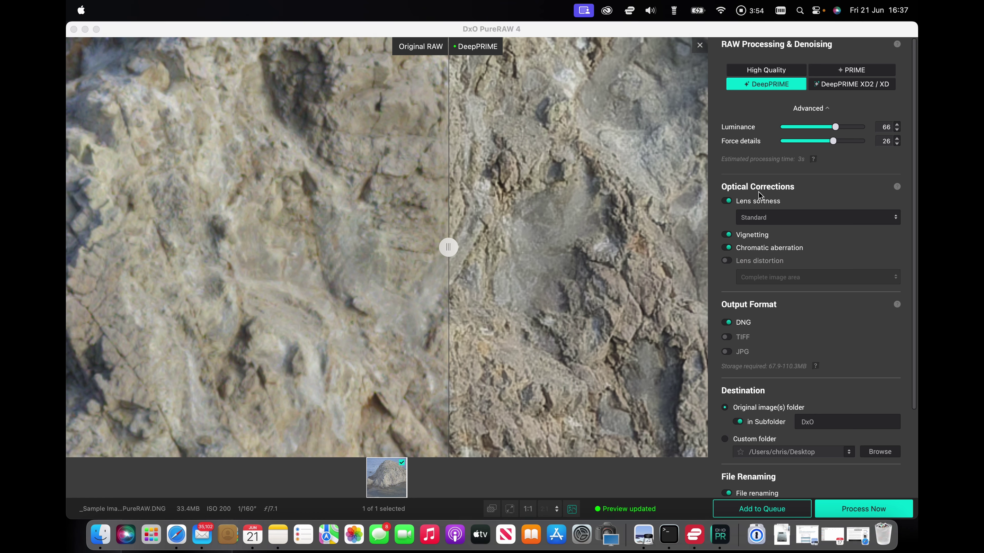
pyautogui.click(893, 218)
pyautogui.click(784, 257)
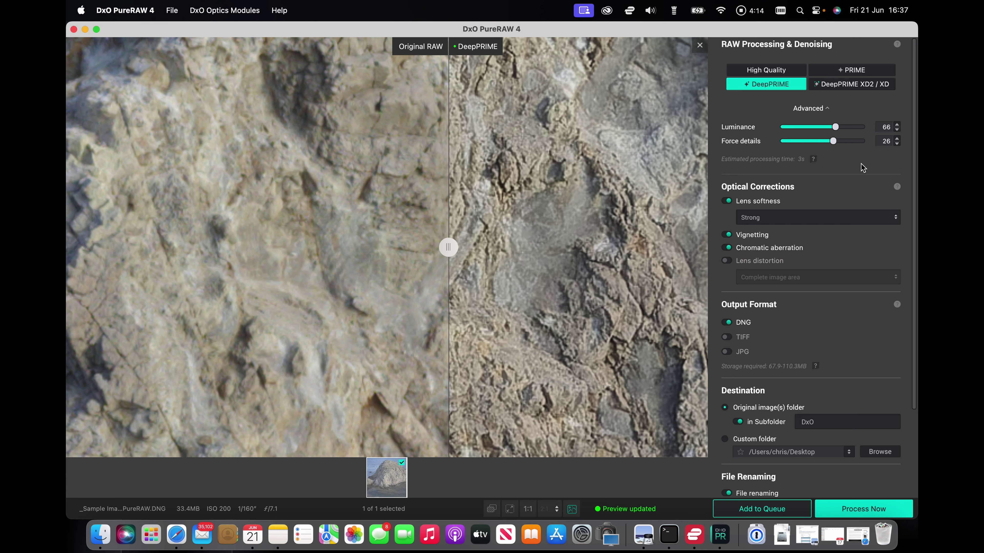
pyautogui.click(858, 86)
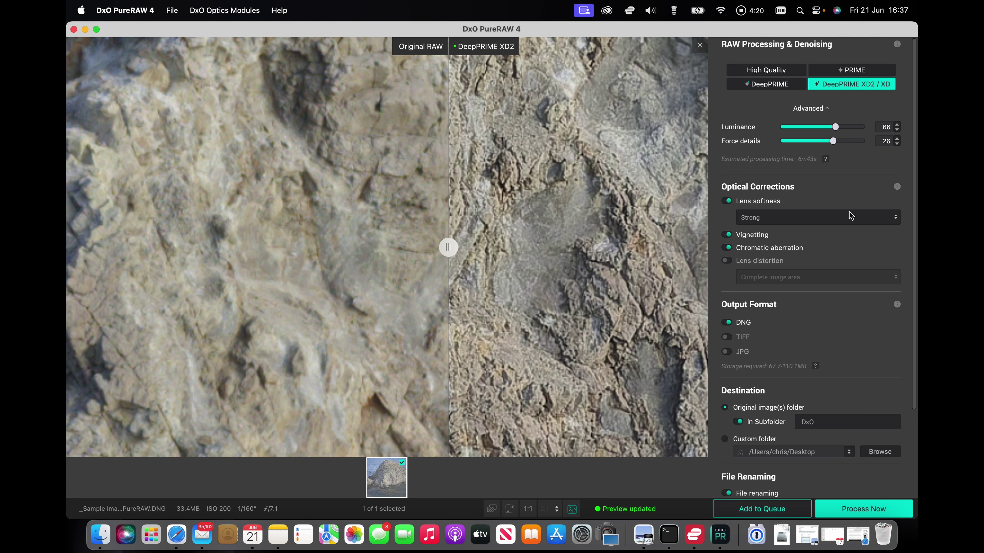
# Set lens softness to Soft and compare DeepPRIME against DeepPRIME XD2 / XD on the rock.
pyautogui.click(894, 216)
pyautogui.click(778, 231)
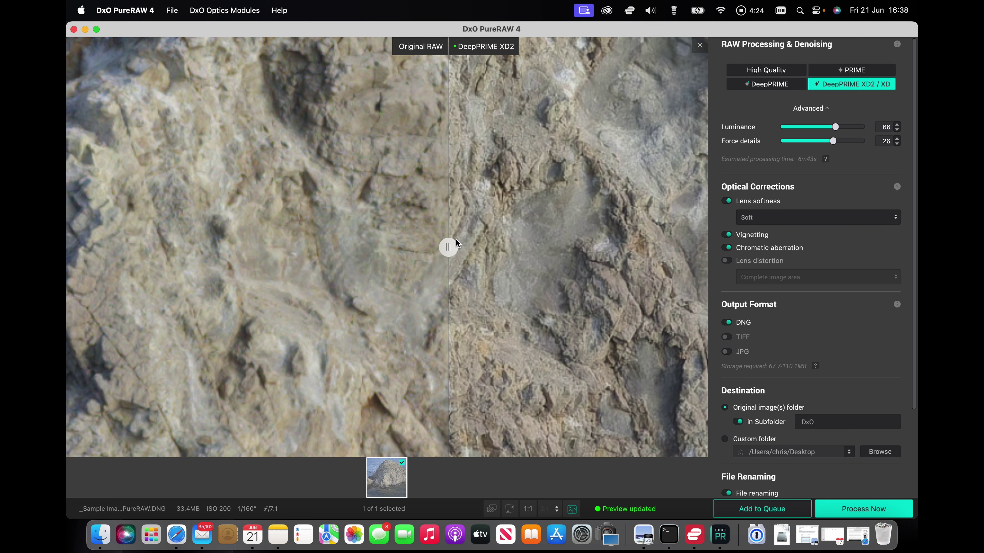
pyautogui.moveTo(449, 246)
pyautogui.mouseDown()
pyautogui.moveTo(497, 246)
pyautogui.moveTo(462, 239)
pyautogui.moveTo(472, 233)
pyautogui.moveTo(558, 230)
pyautogui.moveTo(443, 231)
pyautogui.moveTo(453, 232)
pyautogui.mouseUp()
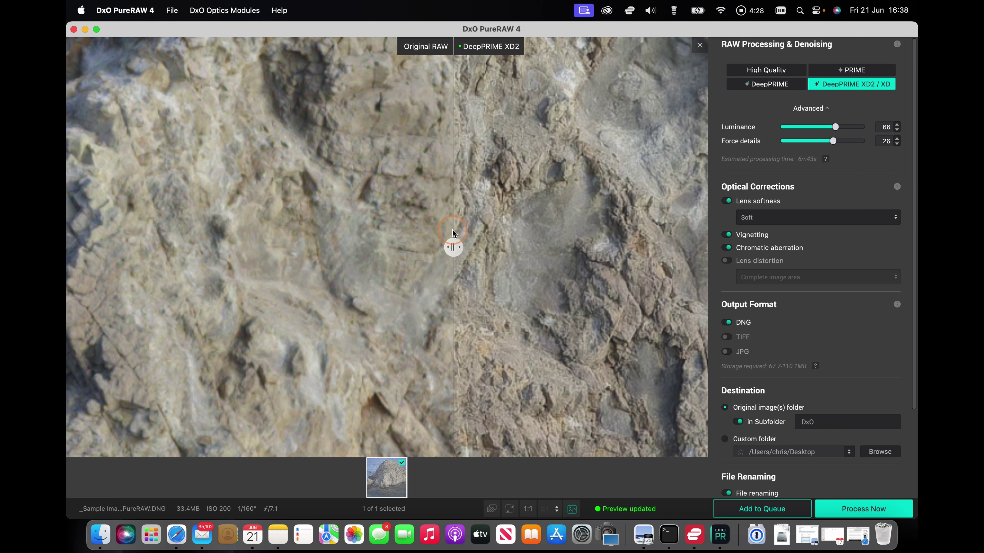
pyautogui.click(769, 84)
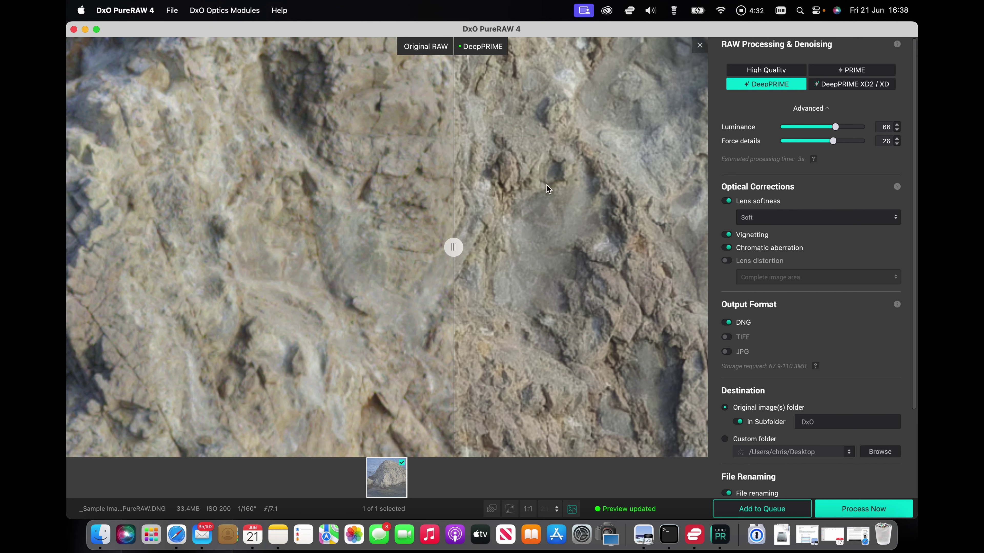
pyautogui.moveTo(454, 246)
pyautogui.mouseDown()
pyautogui.moveTo(523, 237)
pyautogui.moveTo(464, 238)
pyautogui.mouseUp()
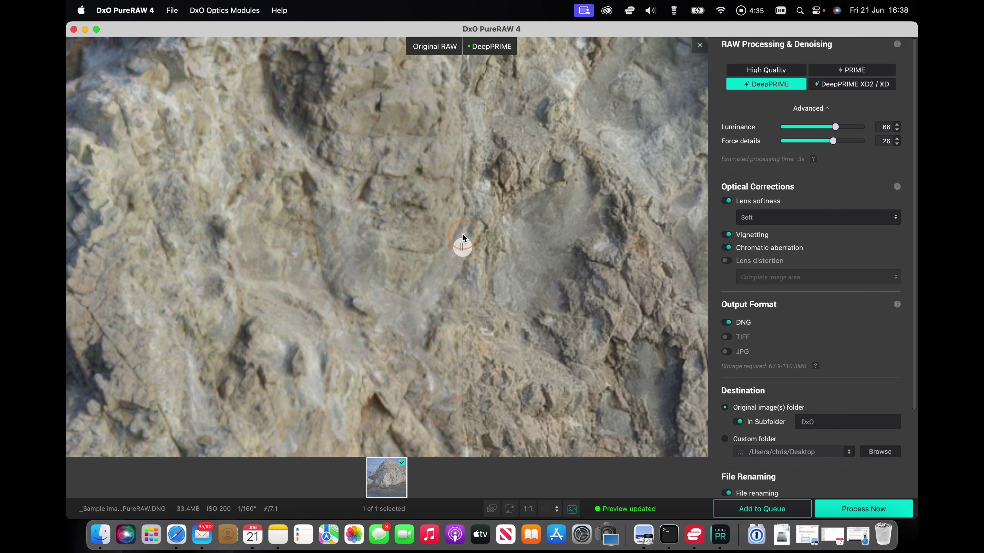
pyautogui.click(855, 86)
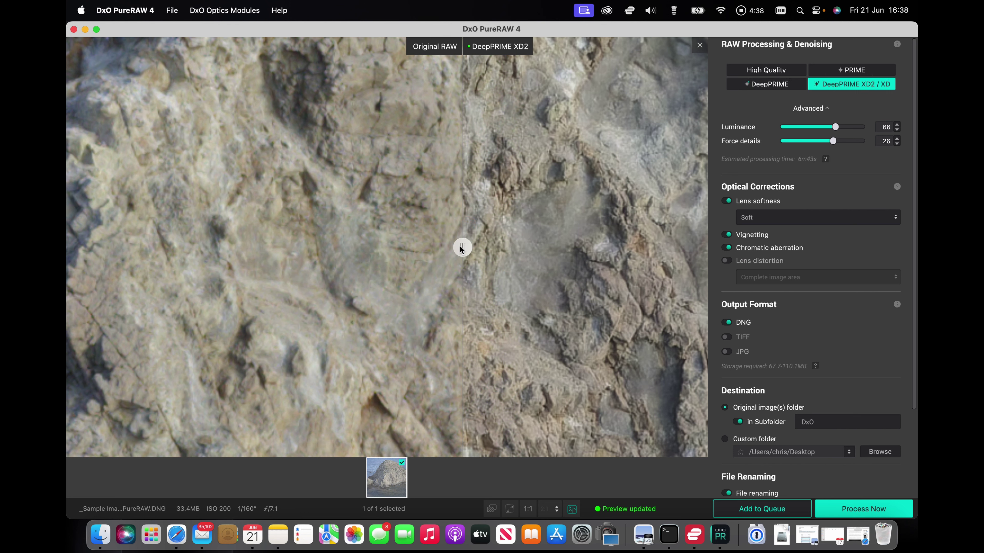
pyautogui.moveTo(462, 247); pyautogui.dragTo(442, 238)
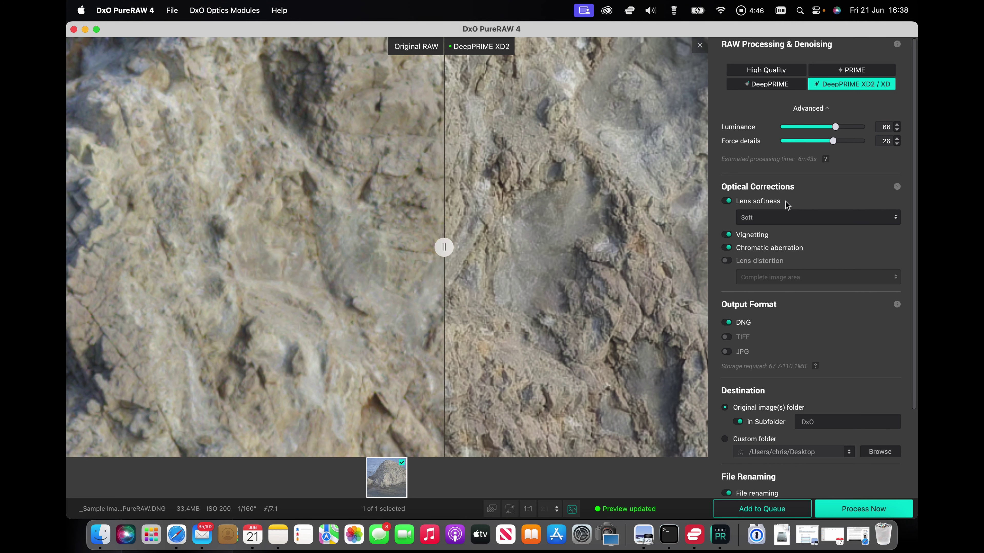
# Set lens softness strength to Hard and fit the whole island photo in the preview.
pyautogui.click(895, 218)
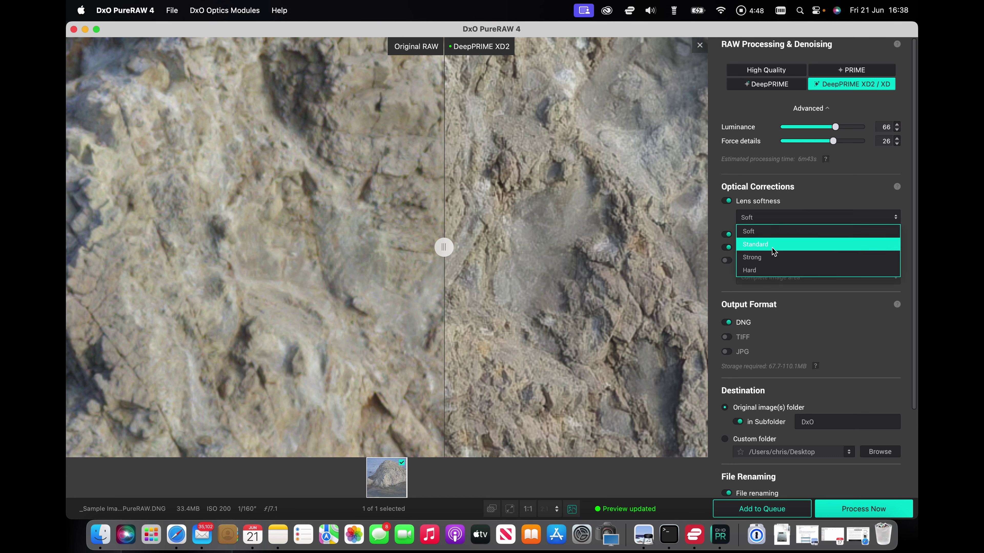
pyautogui.click(761, 267)
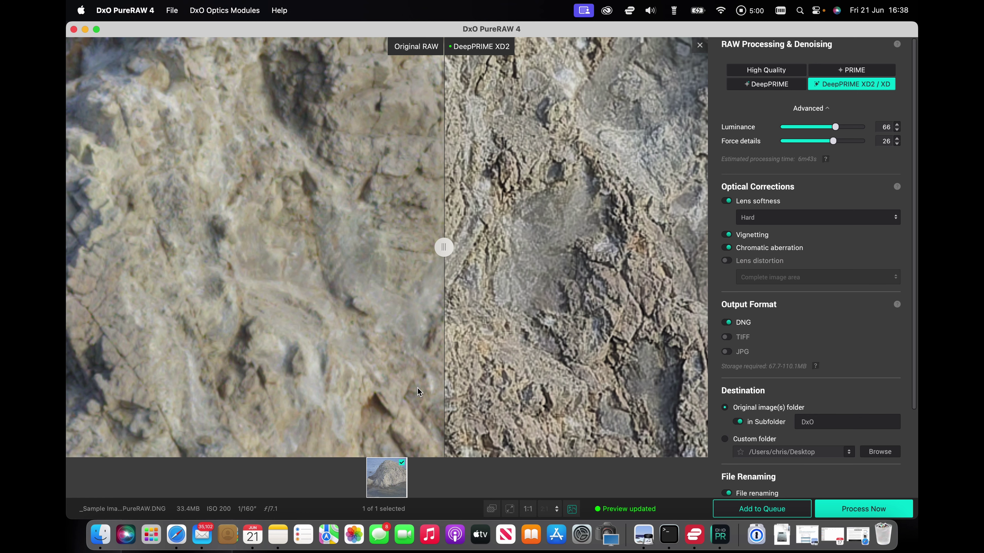
pyautogui.click(510, 513)
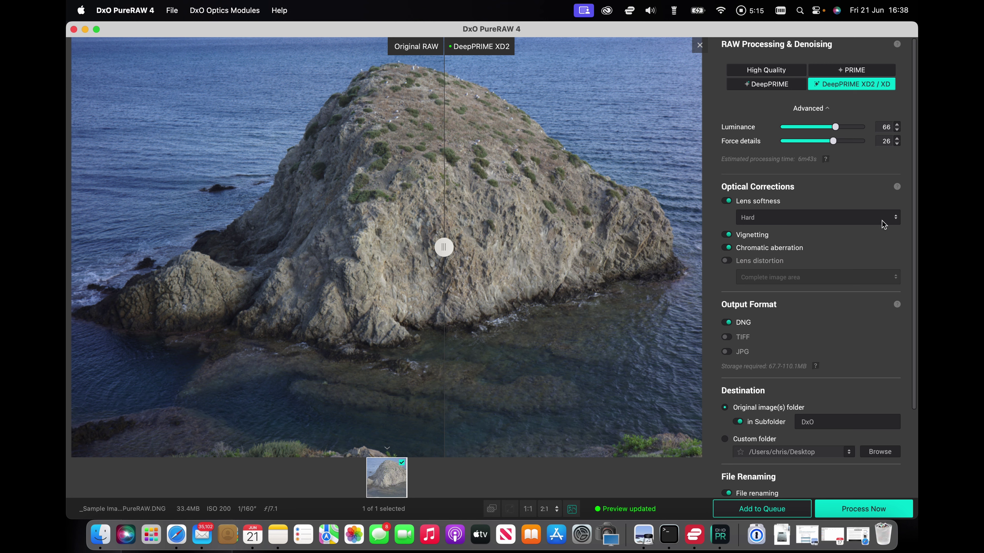
# Set lens softness to Standard and compare the rock texture at 1:1 with the split divider.
pyautogui.click(896, 220)
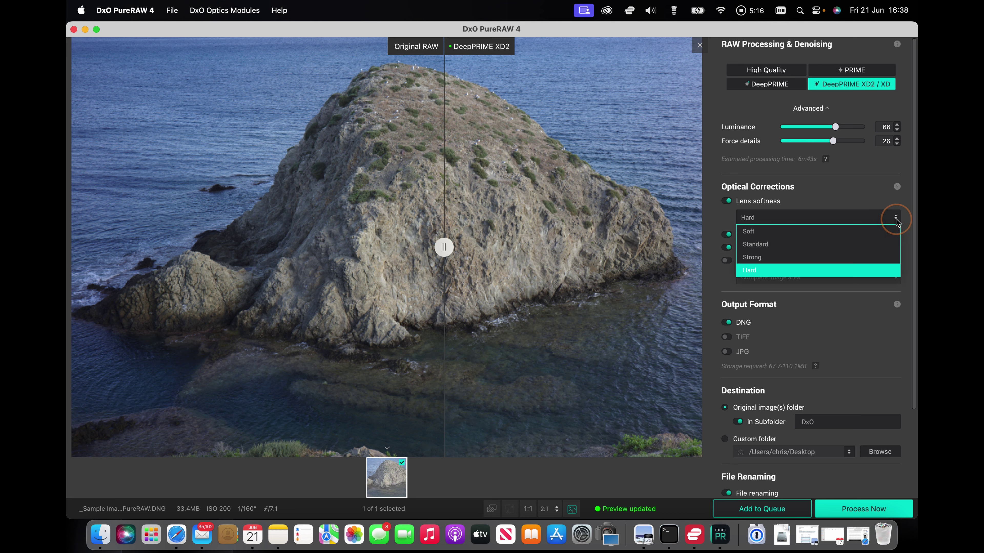
pyautogui.click(764, 244)
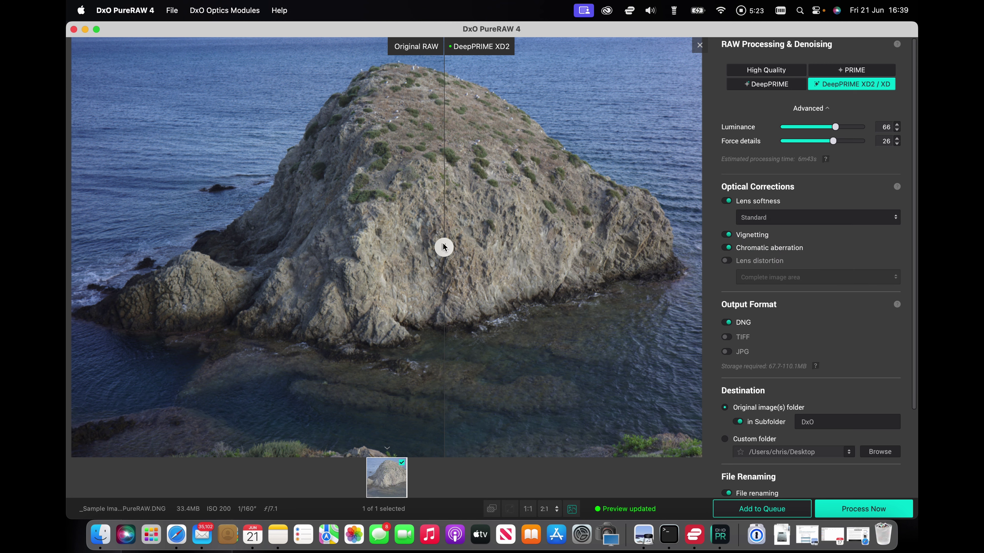
pyautogui.moveTo(444, 247)
pyautogui.mouseDown()
pyautogui.moveTo(612, 253)
pyautogui.moveTo(478, 253)
pyautogui.moveTo(582, 263)
pyautogui.moveTo(446, 248)
pyautogui.mouseUp()
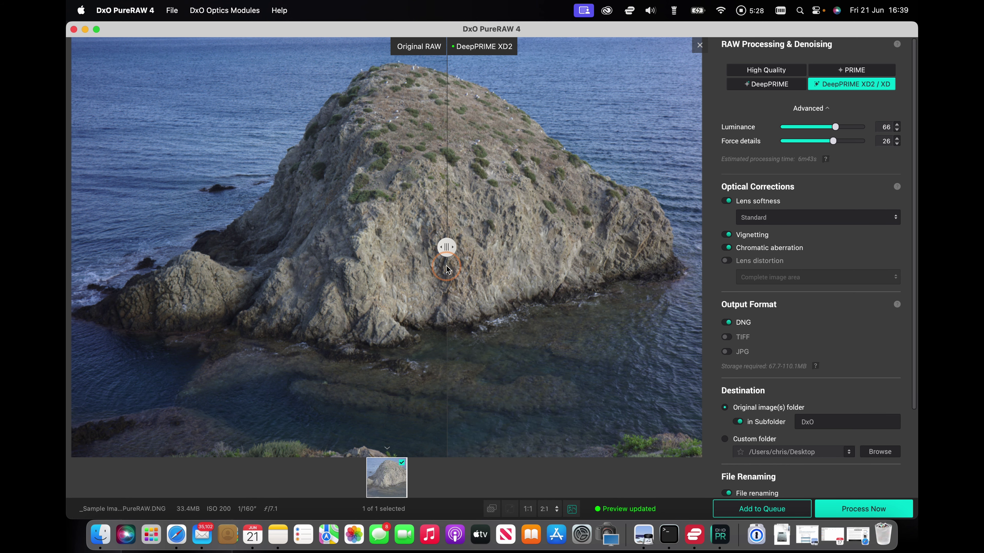
pyautogui.click(509, 512)
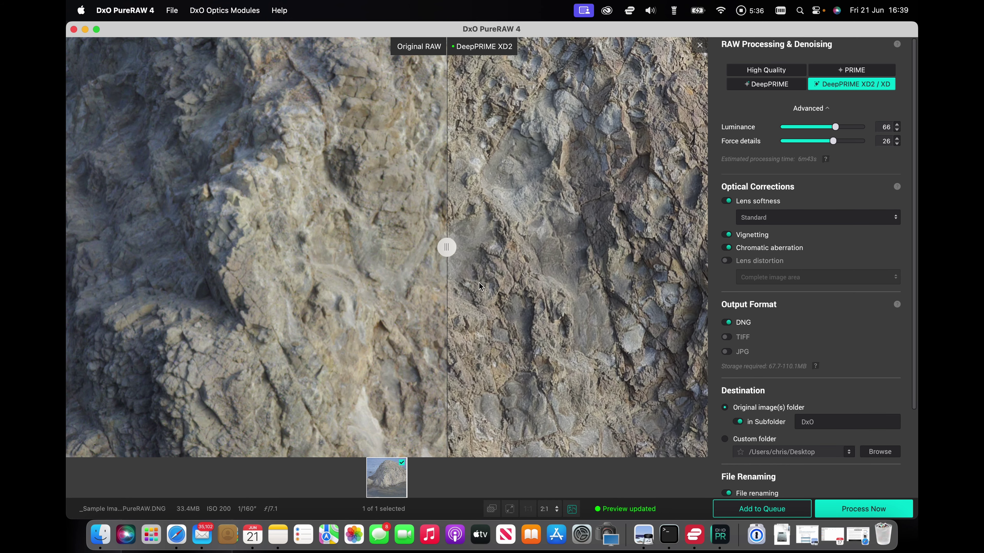
pyautogui.moveTo(444, 254)
pyautogui.mouseDown()
pyautogui.moveTo(499, 249)
pyautogui.moveTo(433, 248)
pyautogui.mouseUp()
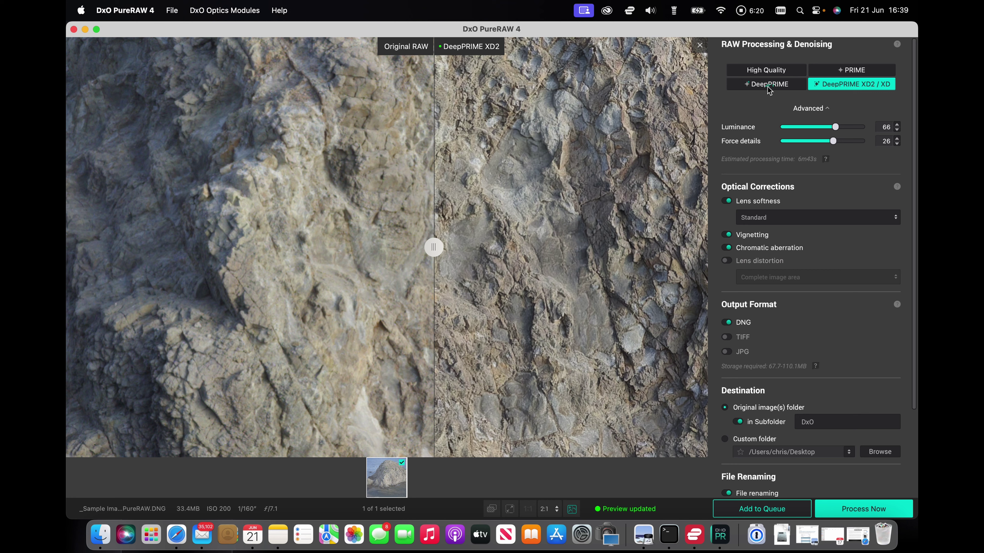
pyautogui.click(766, 71)
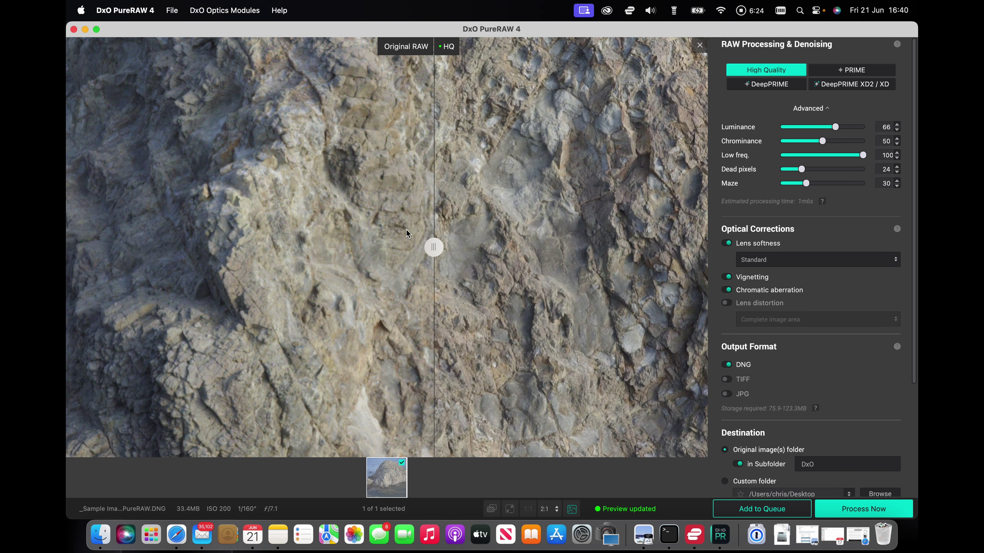
pyautogui.click(434, 246)
pyautogui.moveTo(434, 248)
pyautogui.mouseDown()
pyautogui.moveTo(503, 248)
pyautogui.moveTo(448, 247)
pyautogui.mouseUp()
pyautogui.click(726, 243)
pyautogui.moveTo(446, 248)
pyautogui.mouseDown()
pyautogui.moveTo(525, 247)
pyautogui.moveTo(450, 255)
pyautogui.moveTo(486, 247)
pyautogui.moveTo(439, 246)
pyautogui.moveTo(463, 246)
pyautogui.moveTo(450, 242)
pyautogui.mouseUp()
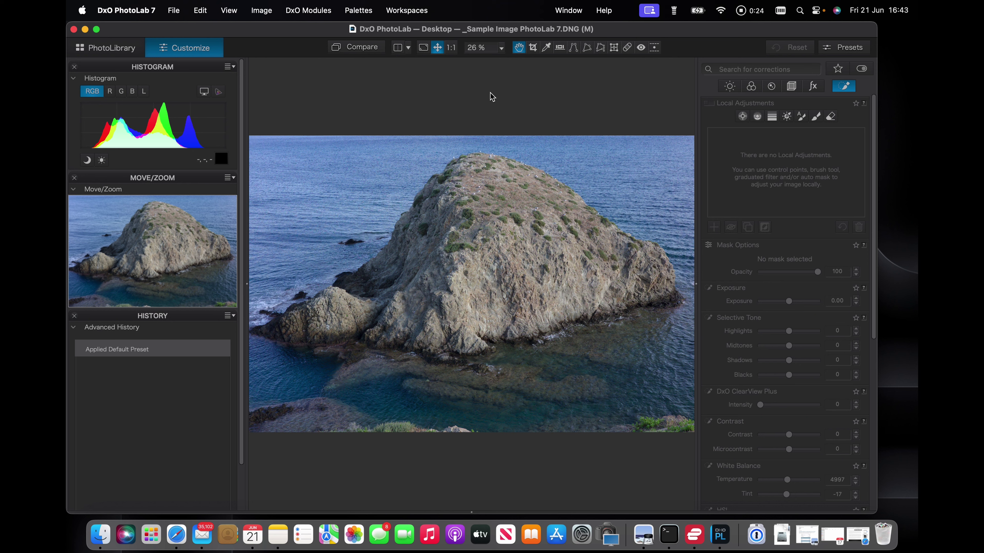
pyautogui.click(849, 51)
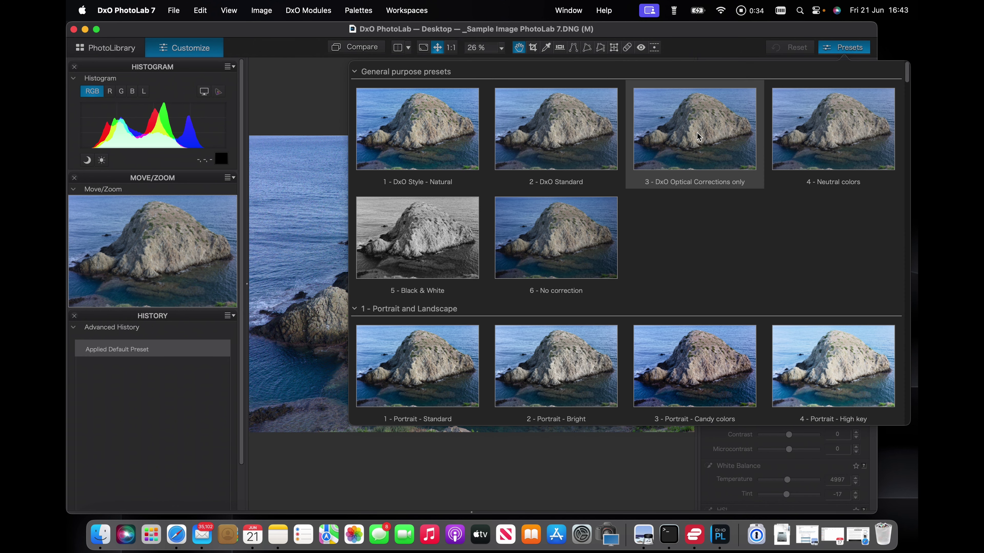
pyautogui.press('Escape')
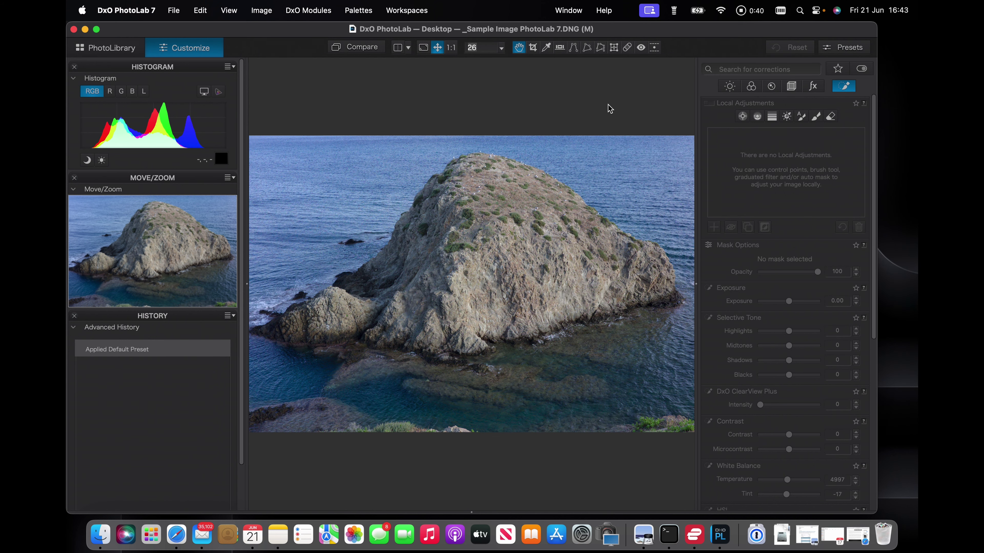
# Show the Detail palette and scroll through denoising, lens softness, chromatic aberration and unsharp mask.
pyautogui.click(771, 87)
pyautogui.scroll(-1, 795, 273)
pyautogui.scroll(-5, 795, 273)
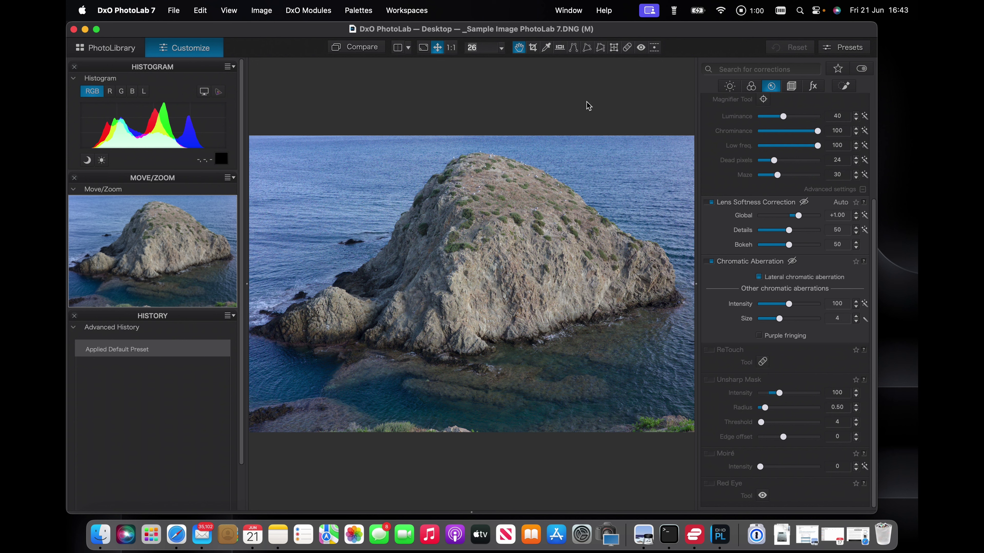
# Zoom to 1:1, enable split compare, and sweep the divider right and back across the rock.
pyautogui.click(452, 49)
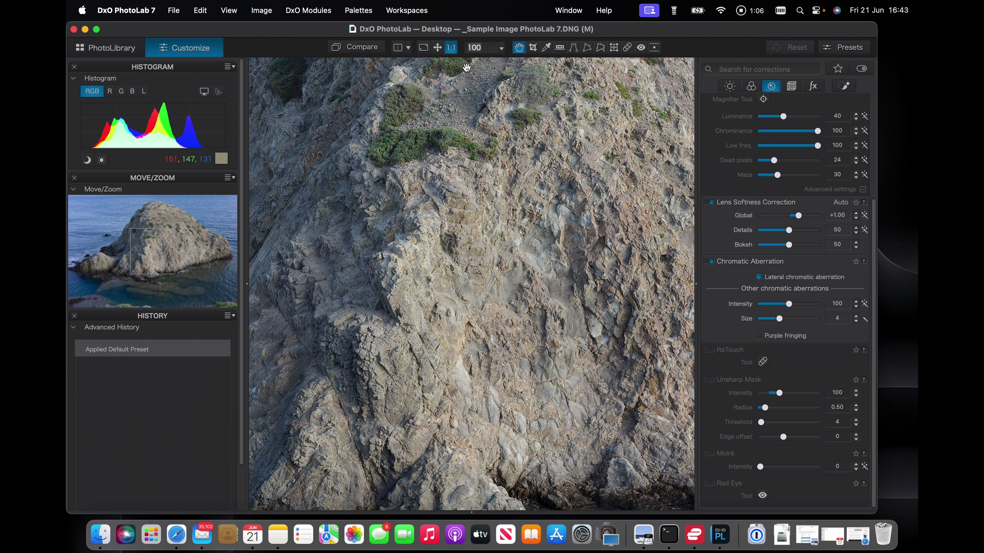
pyautogui.click(397, 48)
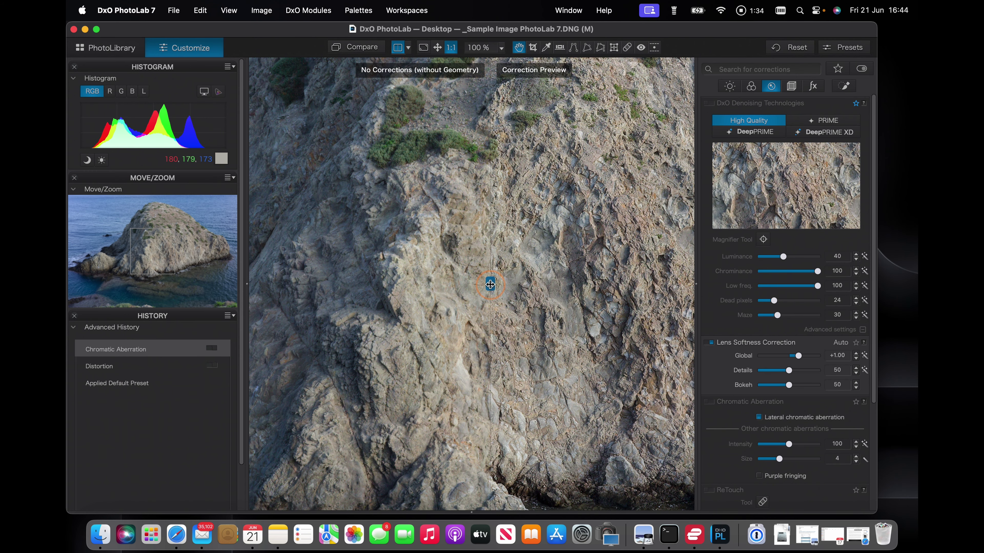
pyautogui.moveTo(489, 280); pyautogui.dragTo(577, 285)
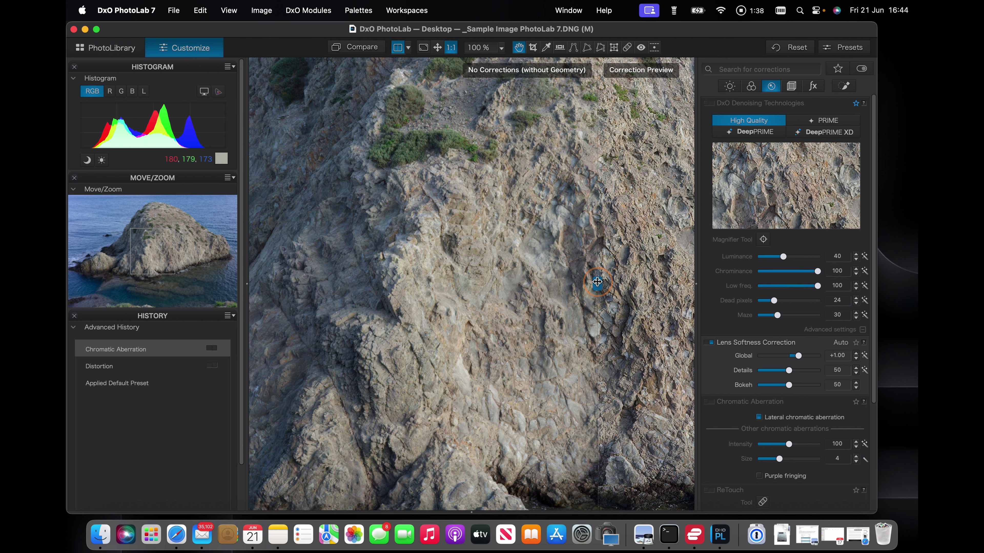
pyautogui.moveTo(581, 281); pyautogui.dragTo(498, 282)
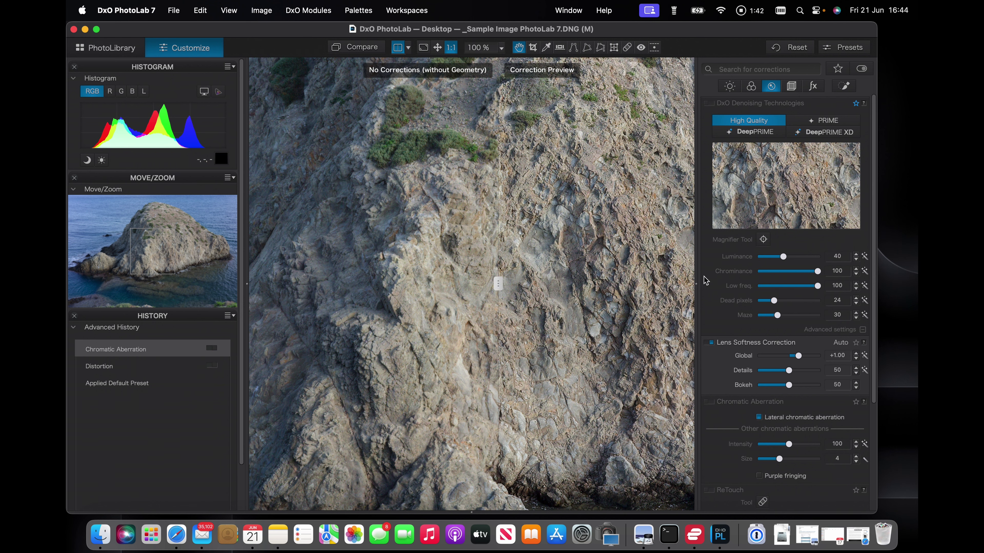
pyautogui.scroll(-5, 704, 279)
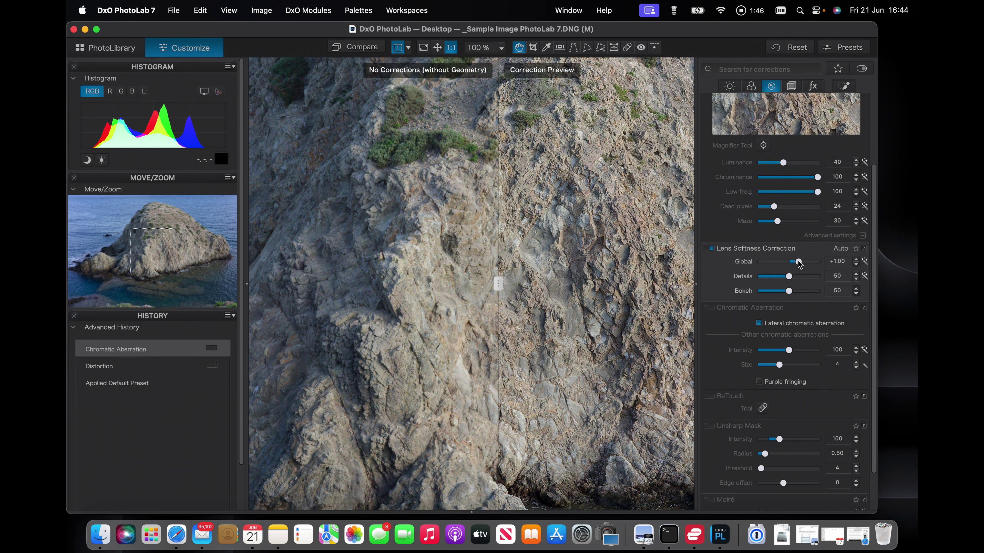
# Raise Lens Softness Global to +3.00 and Details to 100.
pyautogui.click(798, 262)
pyautogui.moveTo(799, 263); pyautogui.dragTo(837, 263)
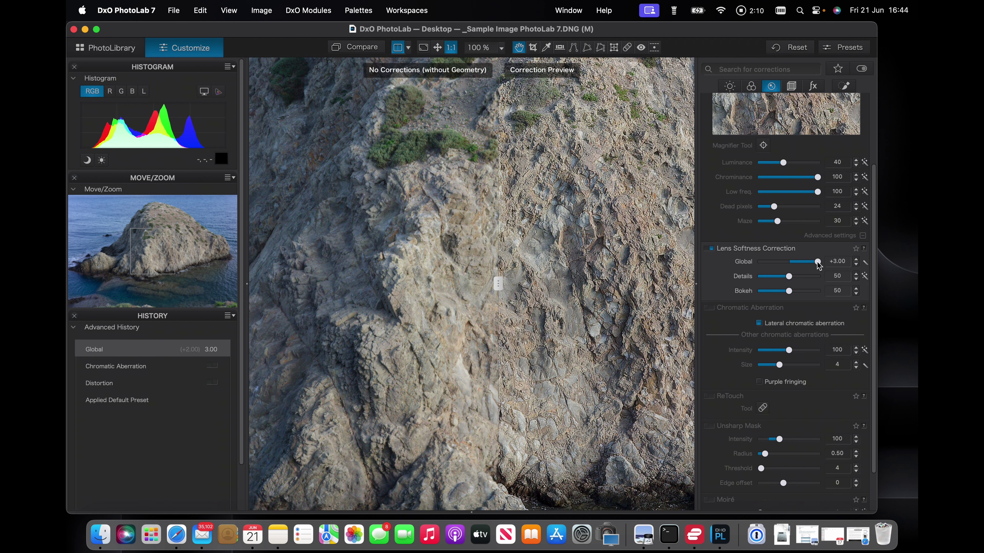
pyautogui.click(818, 262)
pyautogui.click(790, 278)
pyautogui.moveTo(789, 278); pyautogui.dragTo(818, 277)
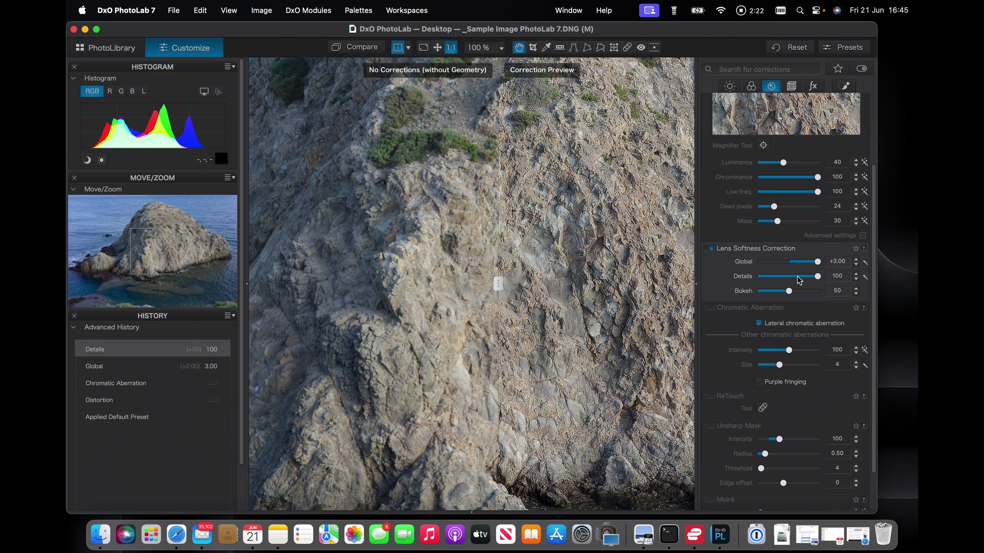
# Raise Lens Softness Bokeh to 100 and lower Global to about +1.80.
pyautogui.moveTo(788, 291); pyautogui.dragTo(854, 292)
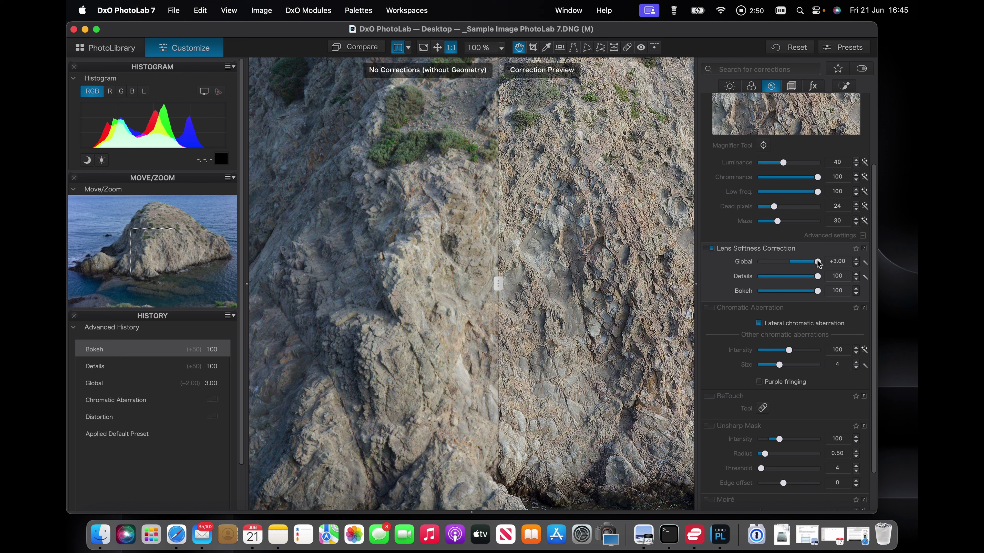
pyautogui.moveTo(818, 263); pyautogui.dragTo(795, 278)
# Reset Lens Softness Details, Bokeh and Global to their defaults of 50, 50 and +1.00.
pyautogui.doubleClick(794, 277)
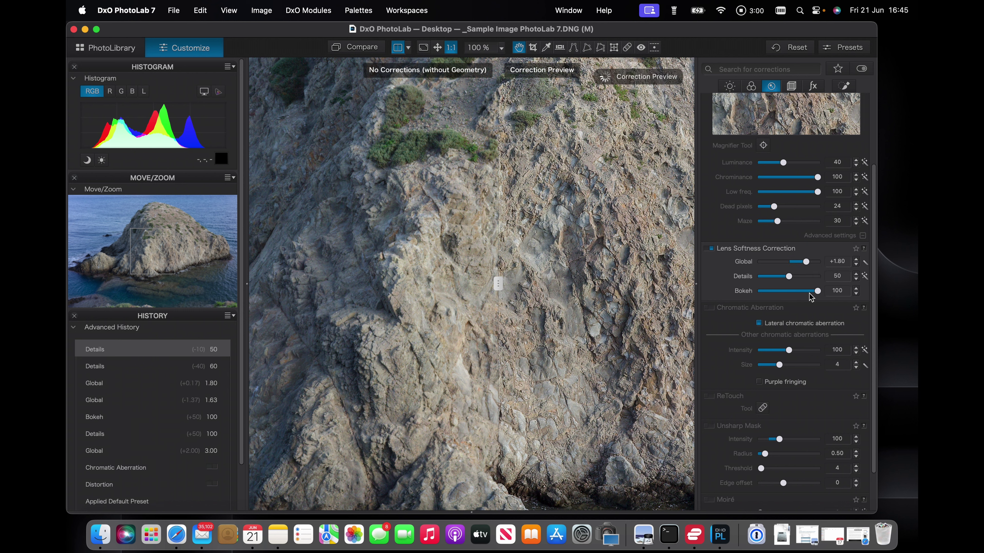
pyautogui.doubleClick(818, 291)
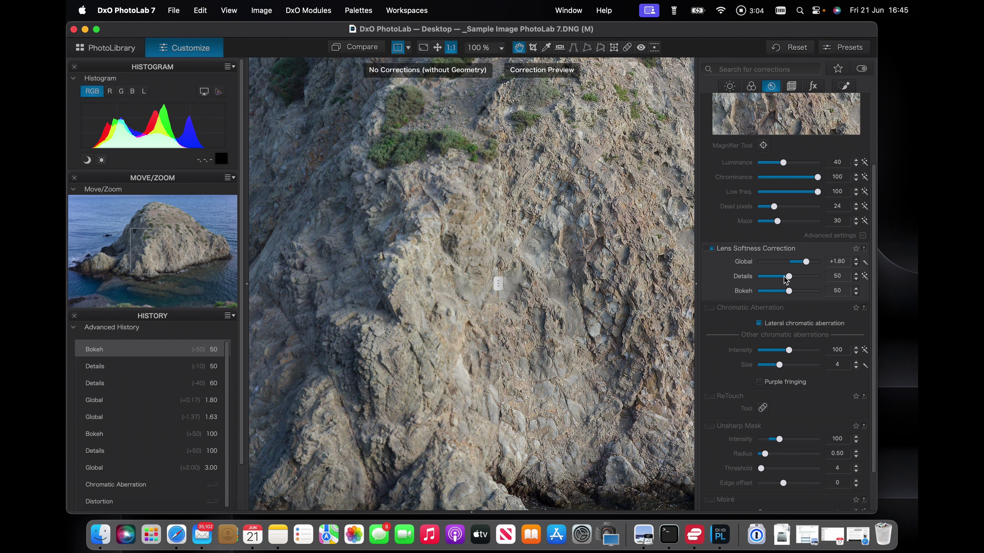
pyautogui.doubleClick(807, 262)
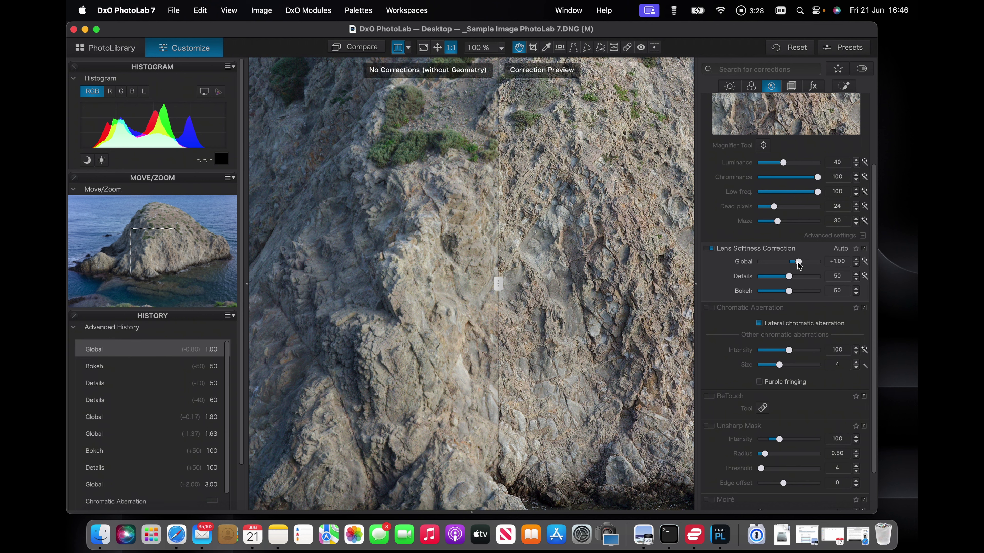
# Raise Lens Softness Global toward +3.00, then settle it at +1.78.
pyautogui.moveTo(798, 264); pyautogui.dragTo(808, 266)
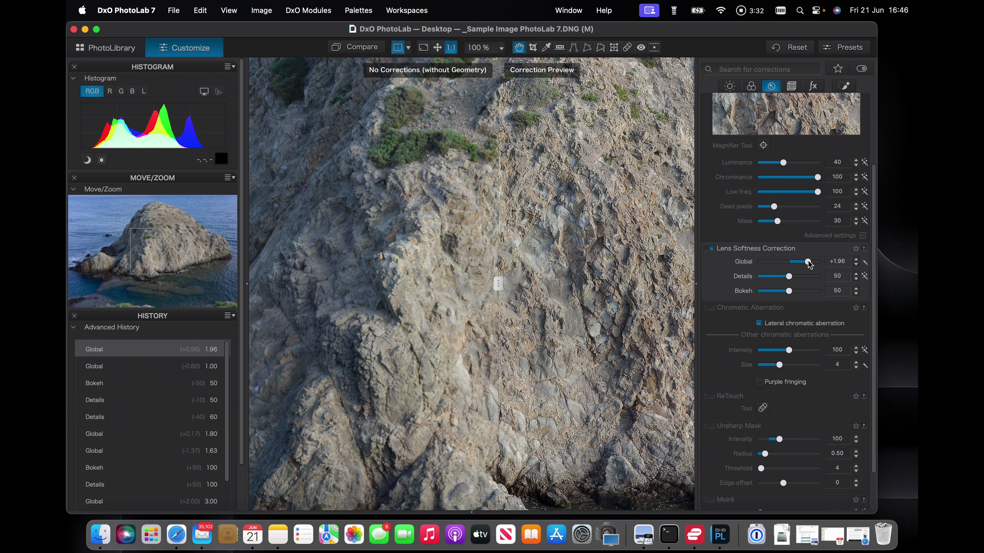
pyautogui.moveTo(809, 265)
pyautogui.mouseDown()
pyautogui.moveTo(822, 265)
pyautogui.moveTo(806, 265)
pyautogui.mouseUp()
pyautogui.click(816, 262)
# Reset lens softness to +1.00, then enable Unsharp Mask: Intensity 441, Radius 1.46, Threshold 0, Edge offset 63.
pyautogui.doubleClick(807, 265)
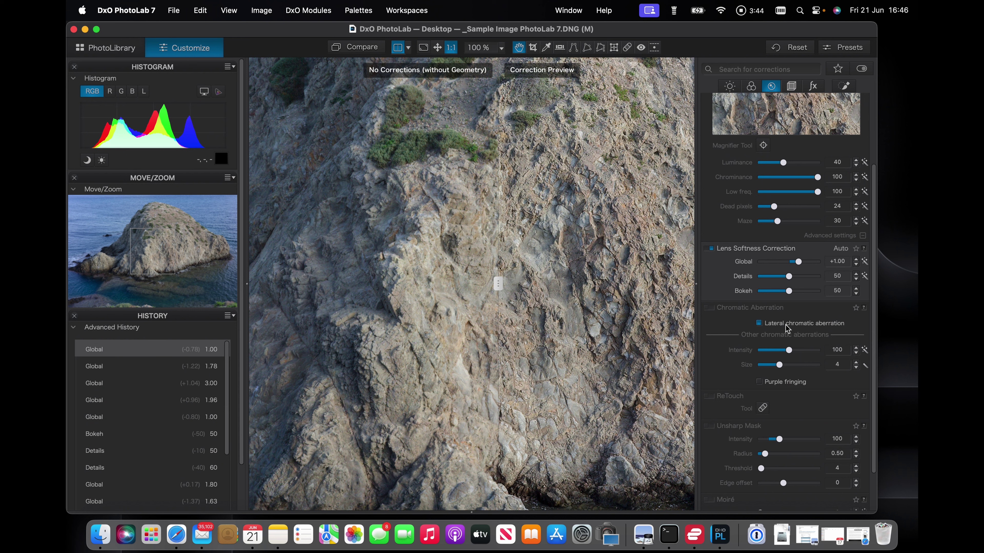
pyautogui.click(708, 427)
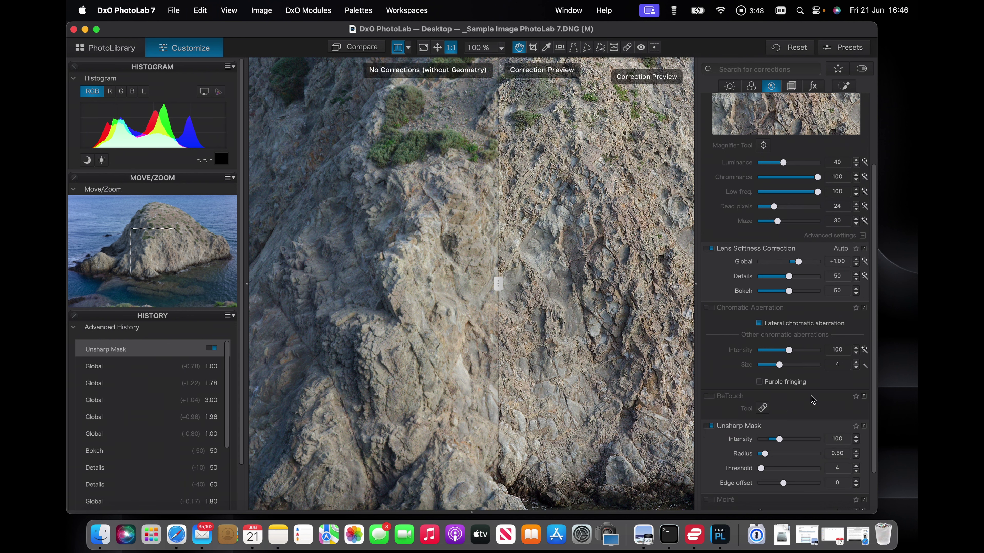
pyautogui.scroll(-3, 805, 405)
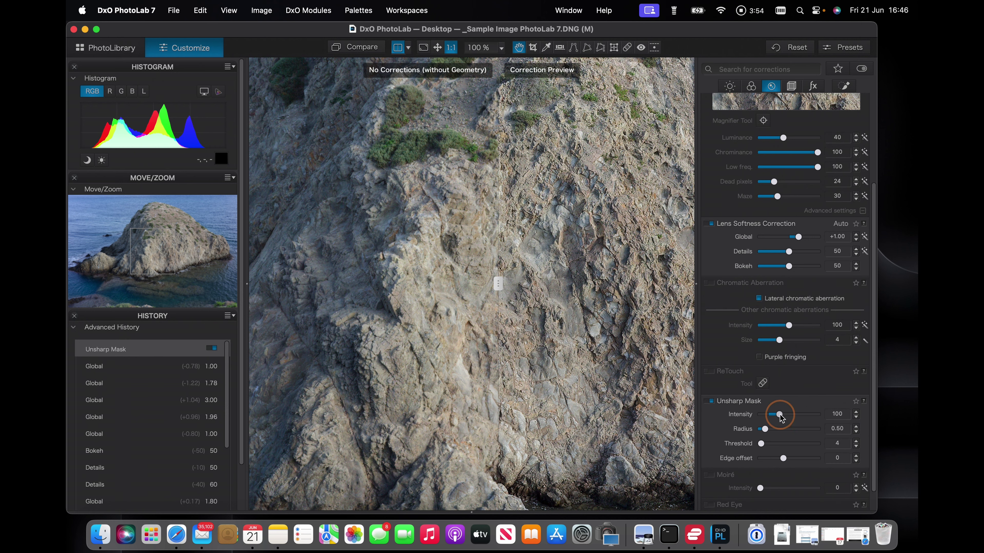
pyautogui.moveTo(779, 413); pyautogui.dragTo(812, 416)
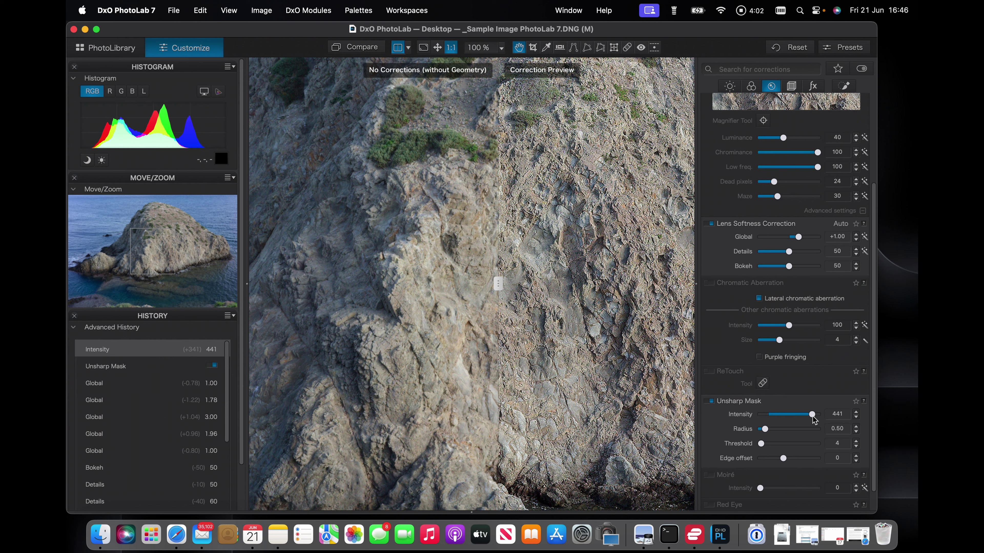
pyautogui.moveTo(770, 430); pyautogui.dragTo(790, 460)
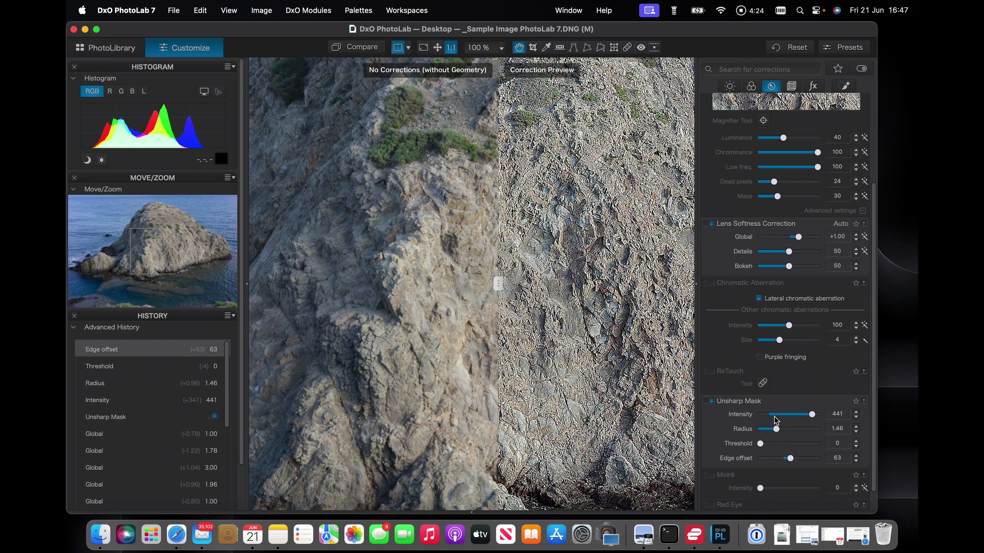
# Disable Unsharp Mask, leaving its Intensity 441 and Radius 1.46 values in place.
pyautogui.click(709, 402)
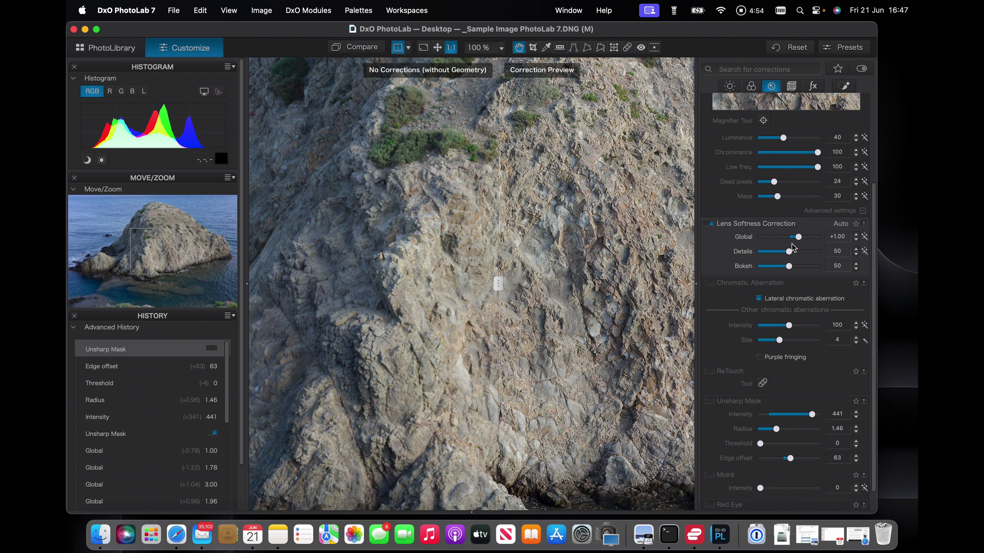
# Raise Lens Softness Global to +2.13, then settle it back at +1.71.
pyautogui.click(799, 238)
pyautogui.moveTo(799, 238); pyautogui.dragTo(810, 239)
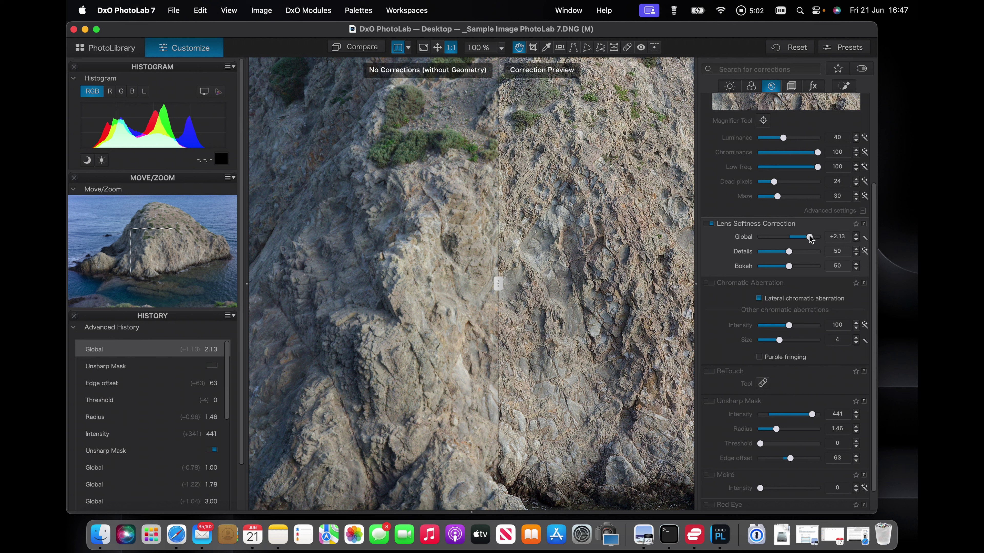
pyautogui.moveTo(811, 238); pyautogui.dragTo(806, 239)
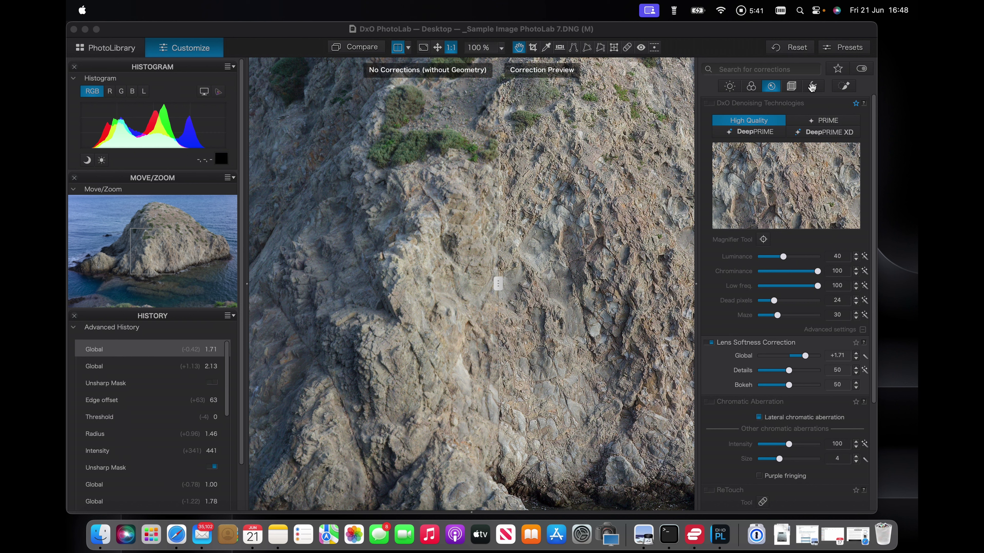
# Enter Local Adjustments, fit the whole island photo to screen, and pick the Control Point tool.
pyautogui.click(847, 87)
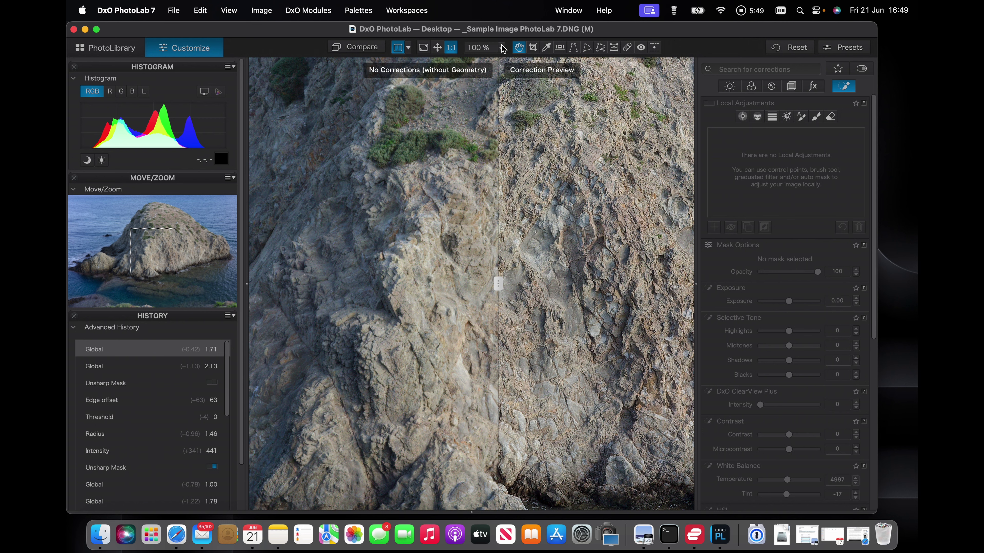
pyautogui.click(438, 48)
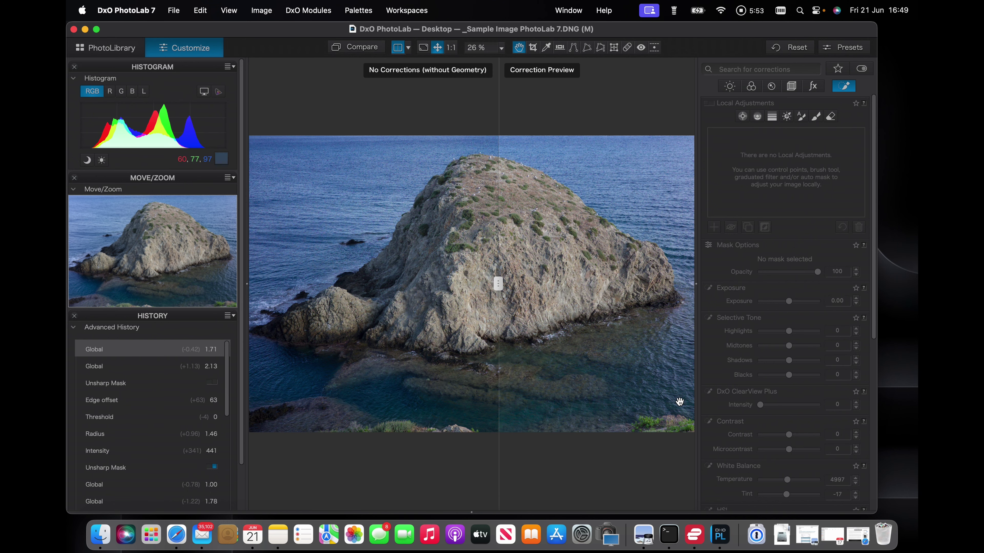
pyautogui.click(743, 117)
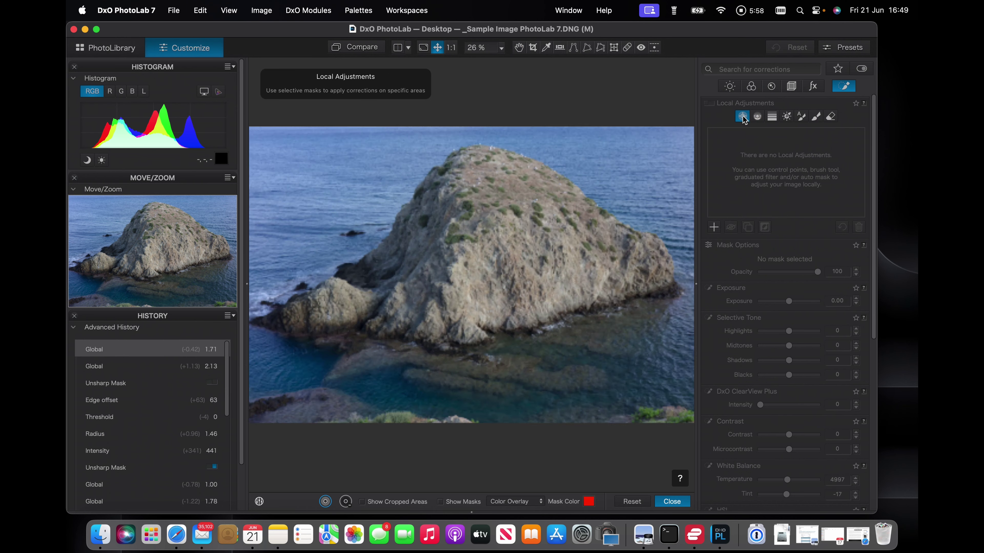
# Place an enlarged control point on the bottom-right foreground plants with local Sharpness 43.
pyautogui.click(648, 413)
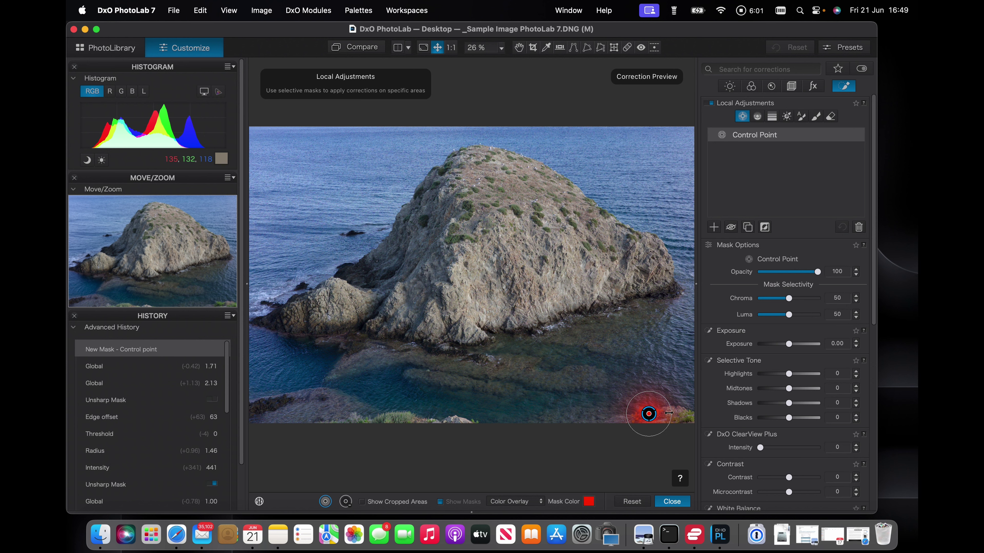
pyautogui.moveTo(668, 413); pyautogui.dragTo(697, 413)
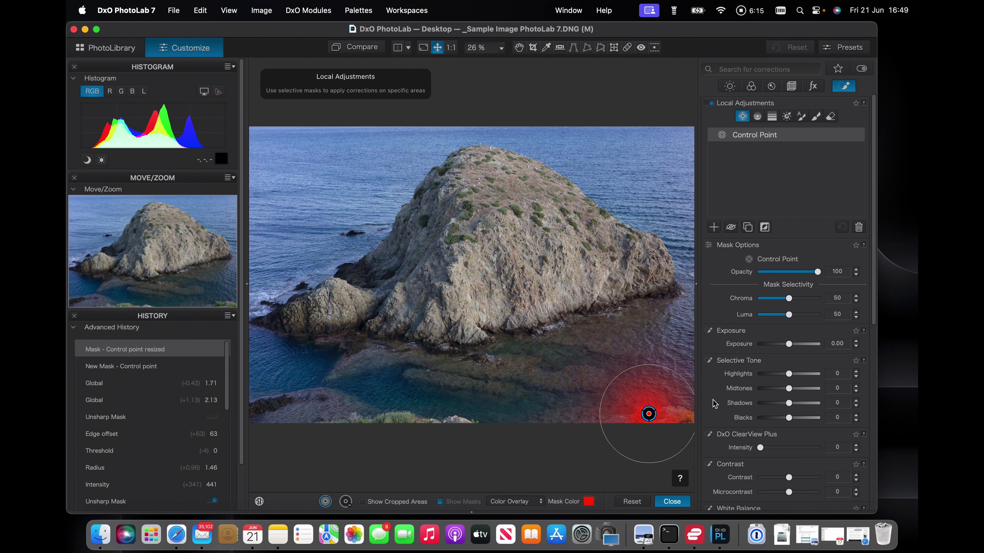
pyautogui.scroll(-10, 720, 397)
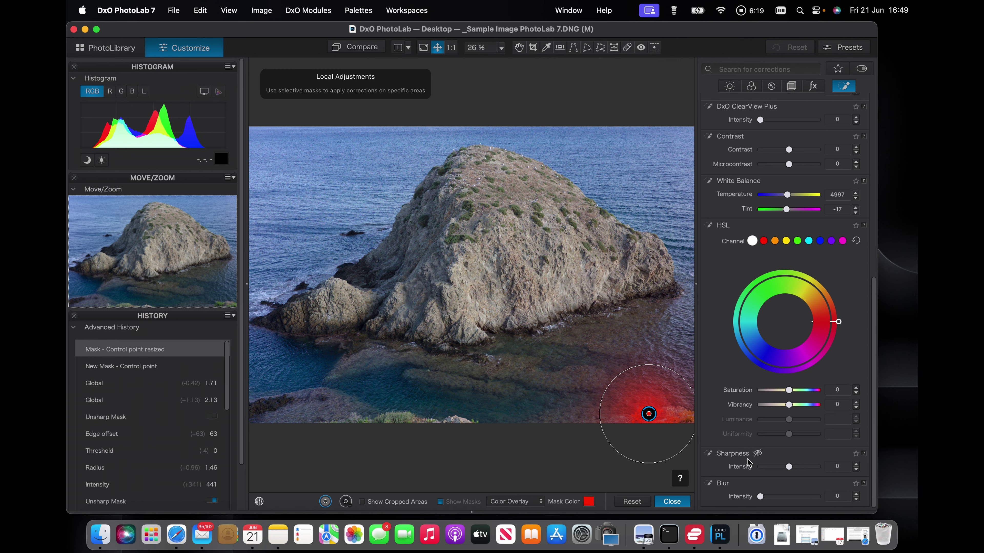
pyautogui.click(789, 467)
pyautogui.moveTo(788, 469); pyautogui.dragTo(802, 470)
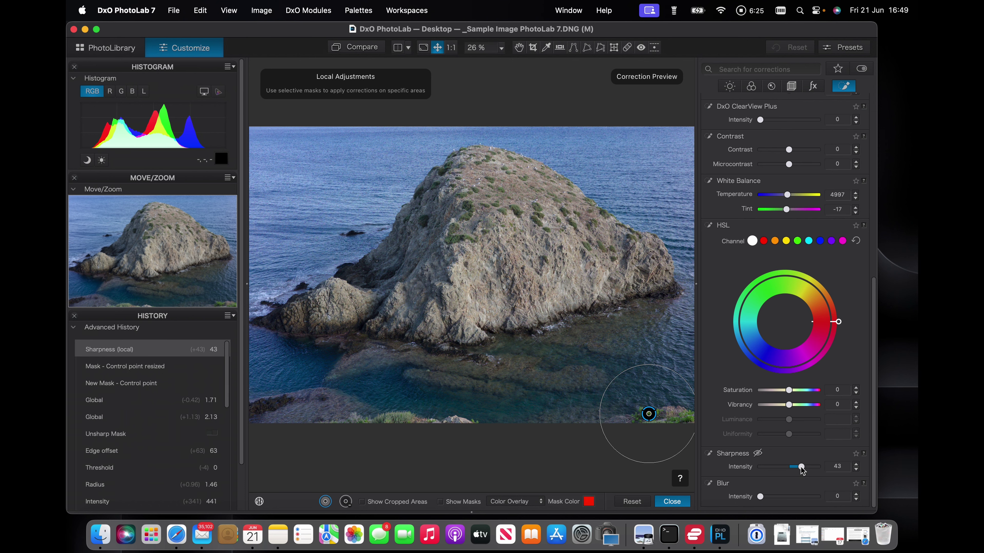
# Zoom to 200 %, pan to the plants, and settle the control point's Sharpness at 31.
pyautogui.click(500, 48)
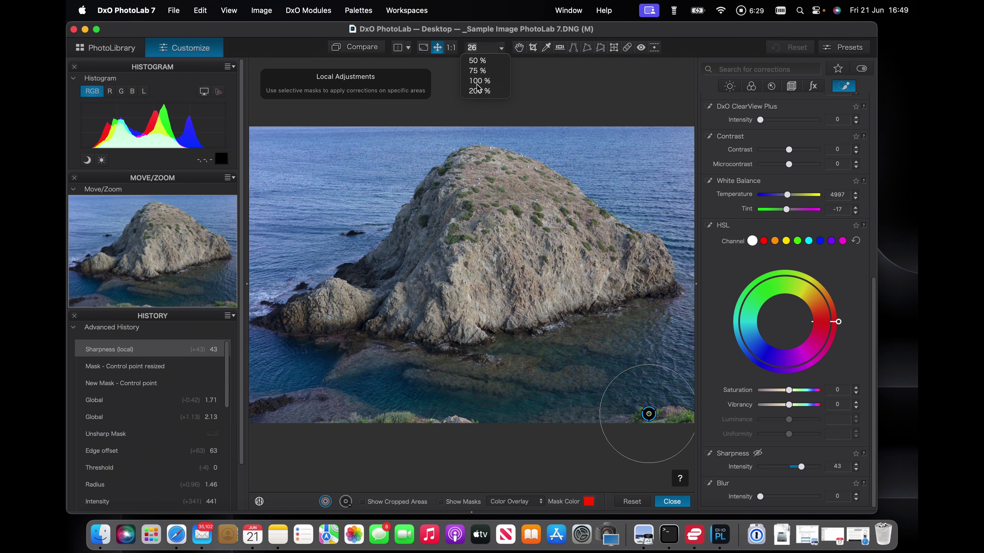
pyautogui.click(479, 91)
pyautogui.scroll(-10, 523, 275)
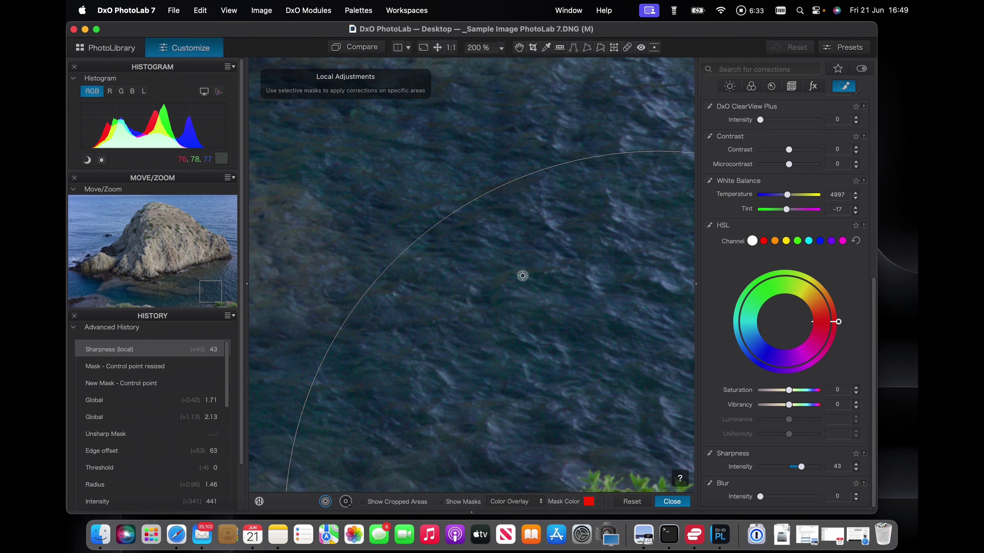
pyautogui.scroll(-5, 524, 275)
pyautogui.hscroll(3, 524, 276)
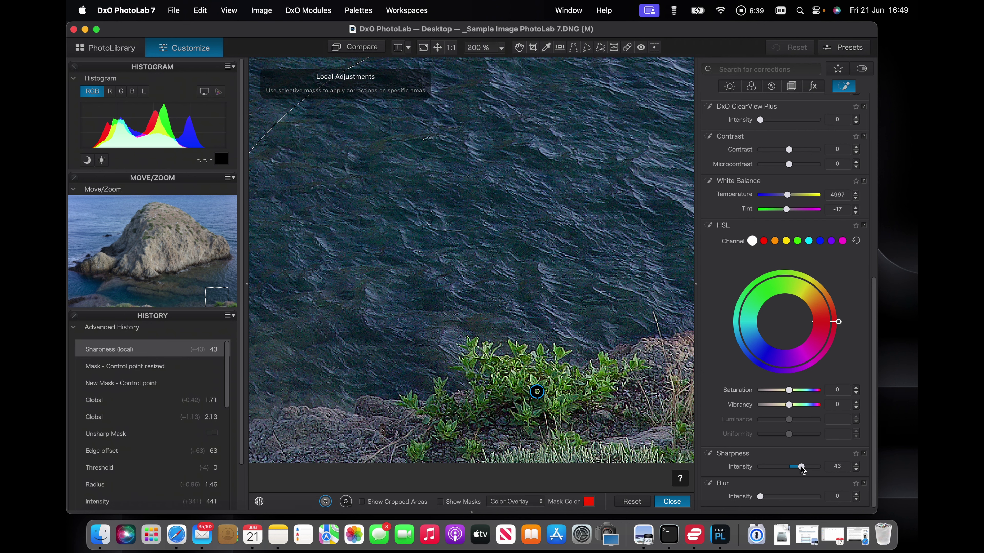
pyautogui.moveTo(801, 469)
pyautogui.mouseDown()
pyautogui.moveTo(812, 470)
pyautogui.moveTo(759, 469)
pyautogui.moveTo(793, 468)
pyautogui.mouseUp()
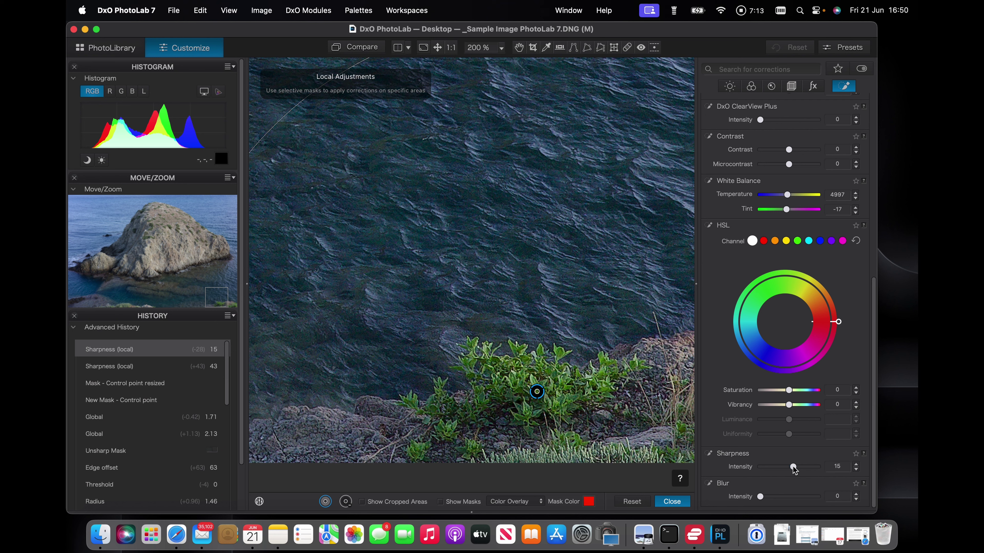
pyautogui.moveTo(794, 470); pyautogui.dragTo(798, 470)
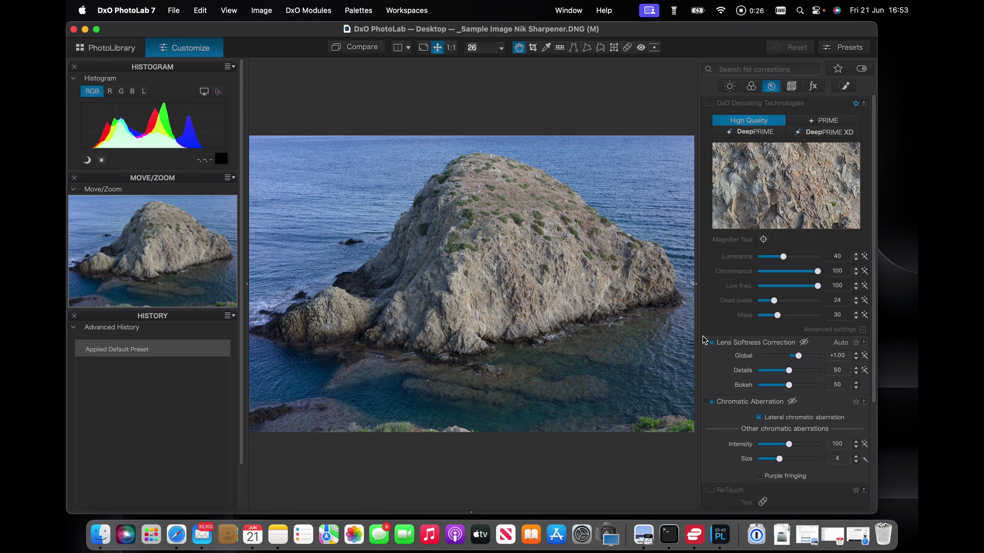
# Turn off Lens Softness Correction and switch to the PhotoLibrary grid of the Desktop folder.
pyautogui.click(710, 344)
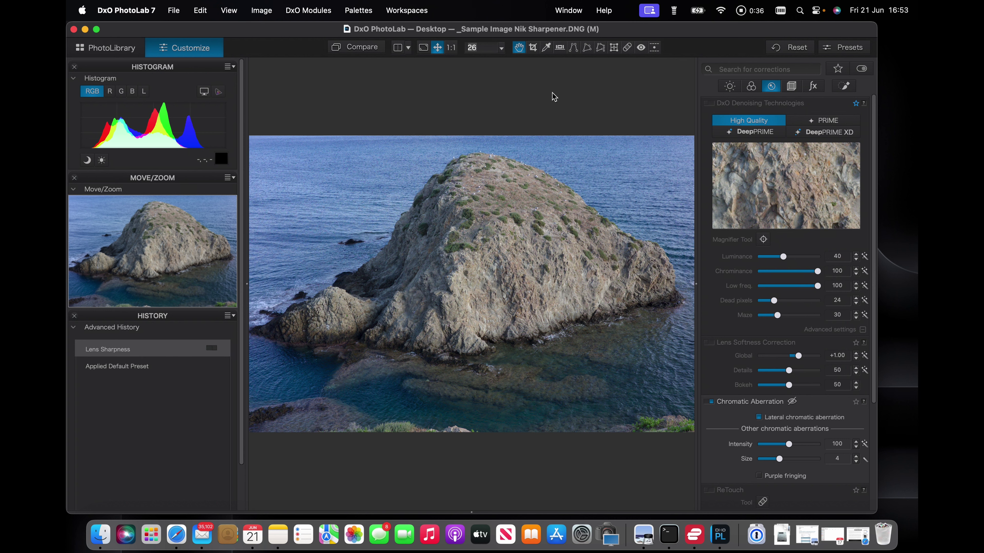
pyautogui.click(109, 49)
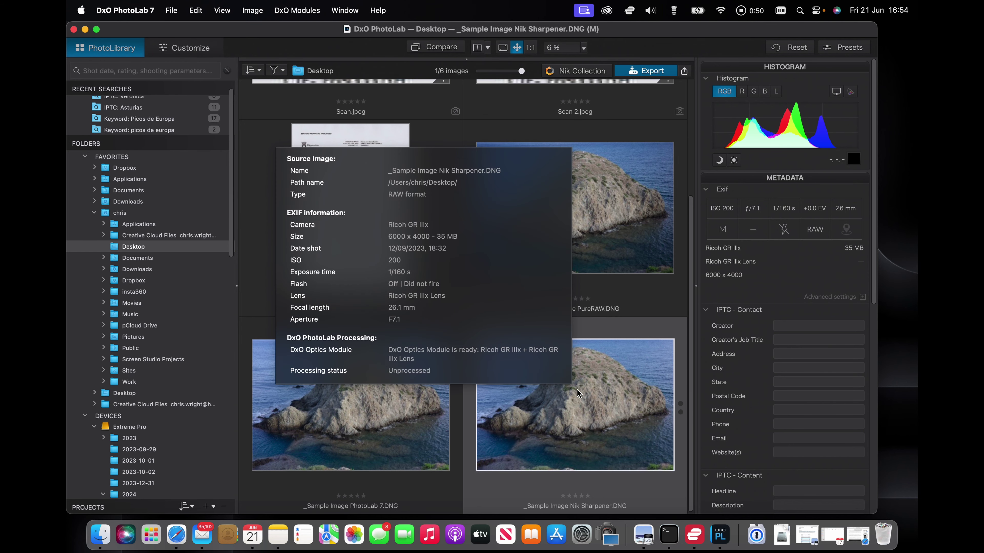
# Send the sample image to Nik 7 Presharpener from the Nik Collection plugin list.
pyautogui.click(581, 74)
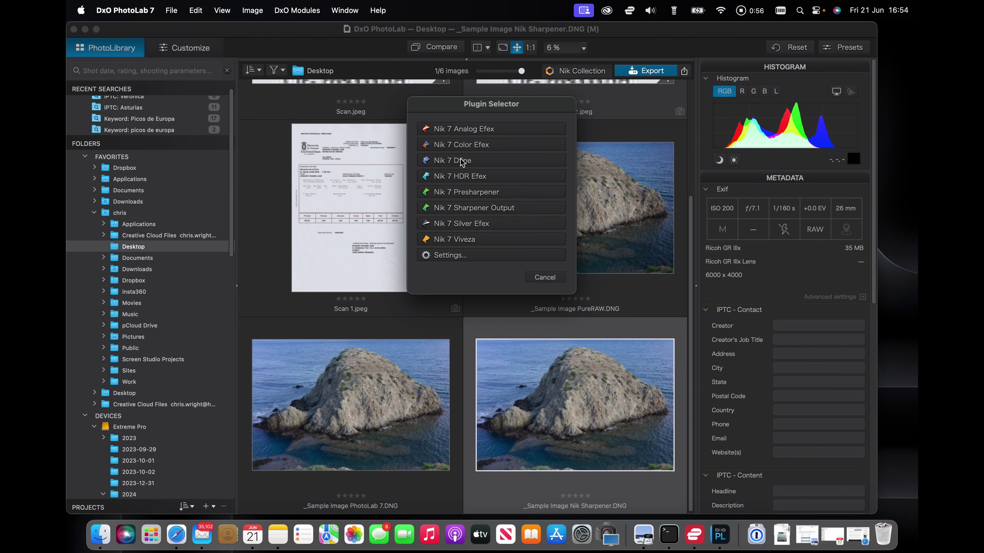
pyautogui.click(463, 193)
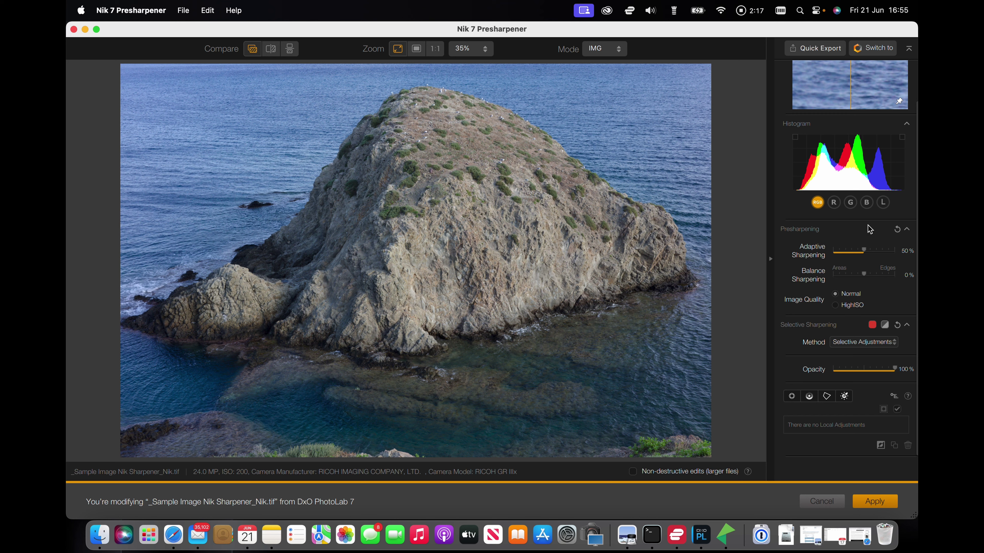
# Compare before and after in the loupe and raise Adaptive Sharpening to 100%.
pyautogui.scroll(3, 866, 231)
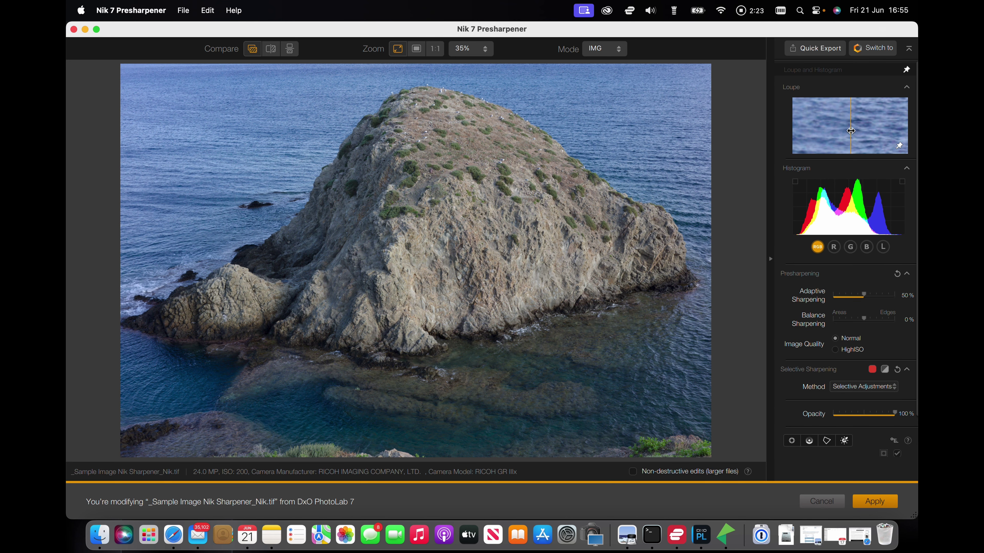
pyautogui.moveTo(851, 131)
pyautogui.mouseDown()
pyautogui.moveTo(819, 129)
pyautogui.moveTo(874, 130)
pyautogui.moveTo(833, 128)
pyautogui.moveTo(855, 129)
pyautogui.mouseUp()
pyautogui.click(864, 296)
pyautogui.moveTo(865, 296); pyautogui.dragTo(893, 298)
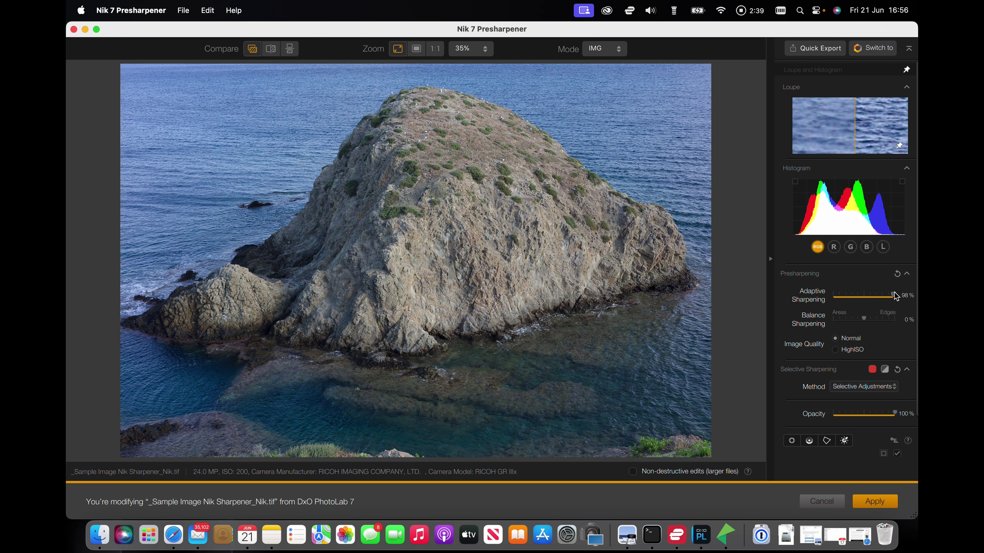
pyautogui.moveTo(892, 295); pyautogui.dragTo(868, 299)
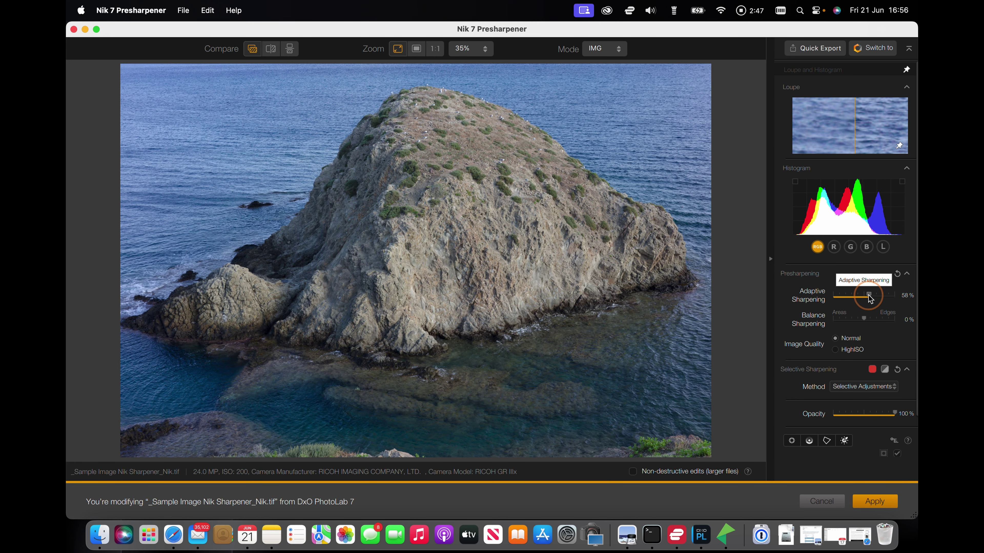
pyautogui.moveTo(869, 298); pyautogui.dragTo(899, 295)
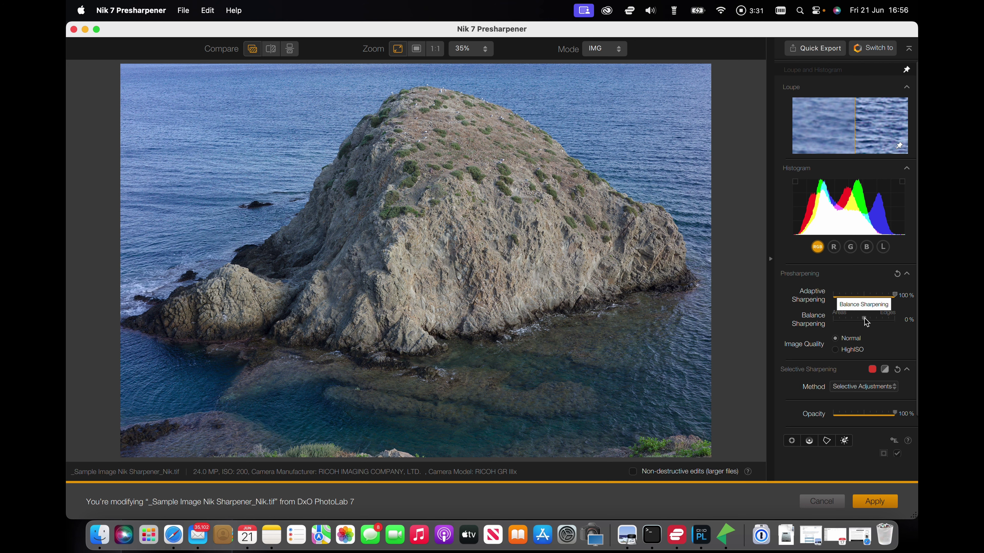
# Sweep Balance Sharpening between Areas and Edges, leaving it at -67%.
pyautogui.click(866, 320)
pyautogui.moveTo(864, 317); pyautogui.dragTo(902, 325)
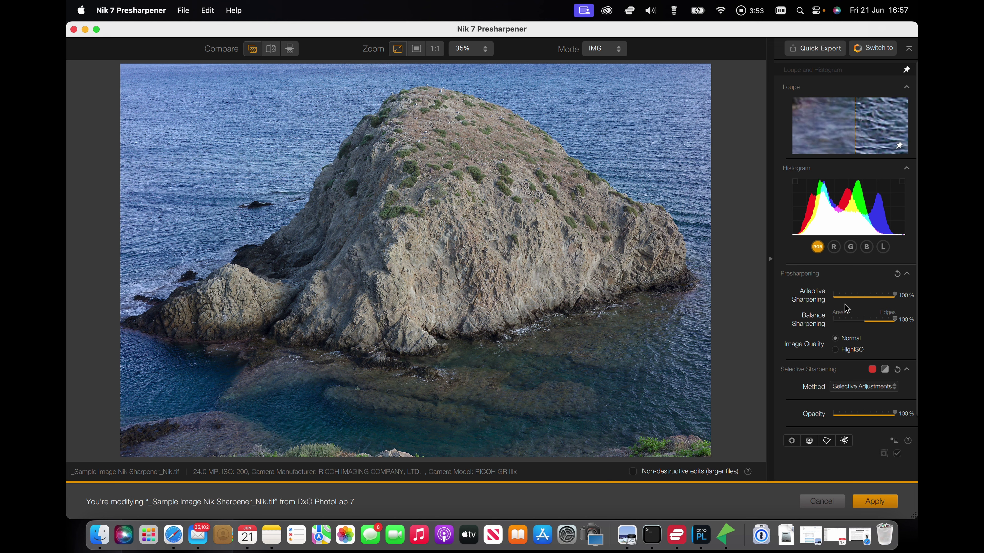
pyautogui.moveTo(893, 320); pyautogui.dragTo(833, 321)
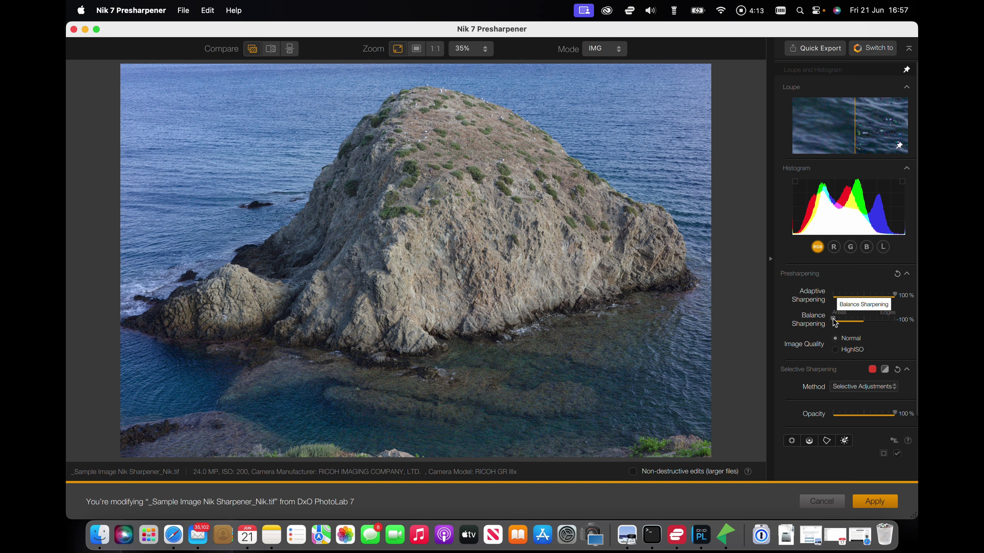
pyautogui.moveTo(834, 323); pyautogui.dragTo(898, 324)
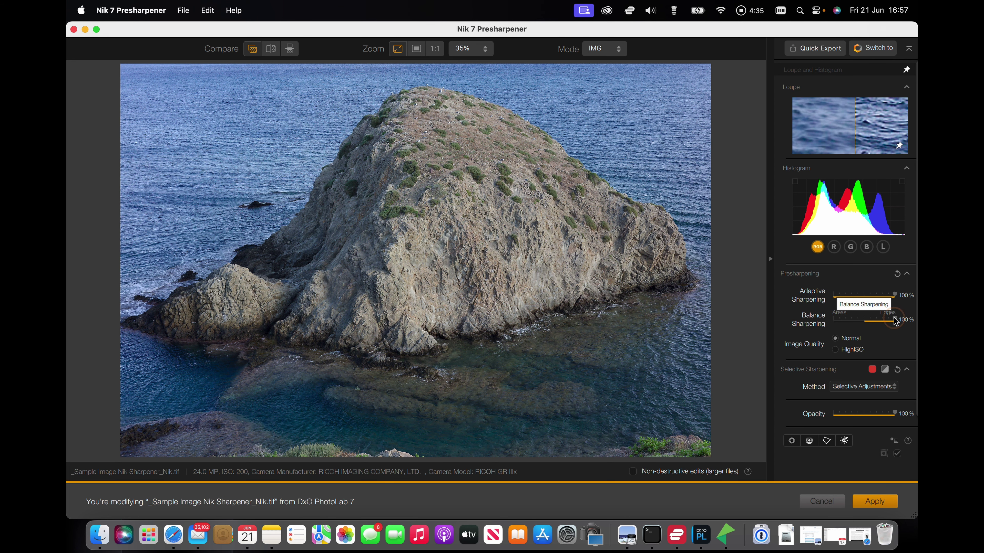
pyautogui.moveTo(894, 320); pyautogui.dragTo(846, 321)
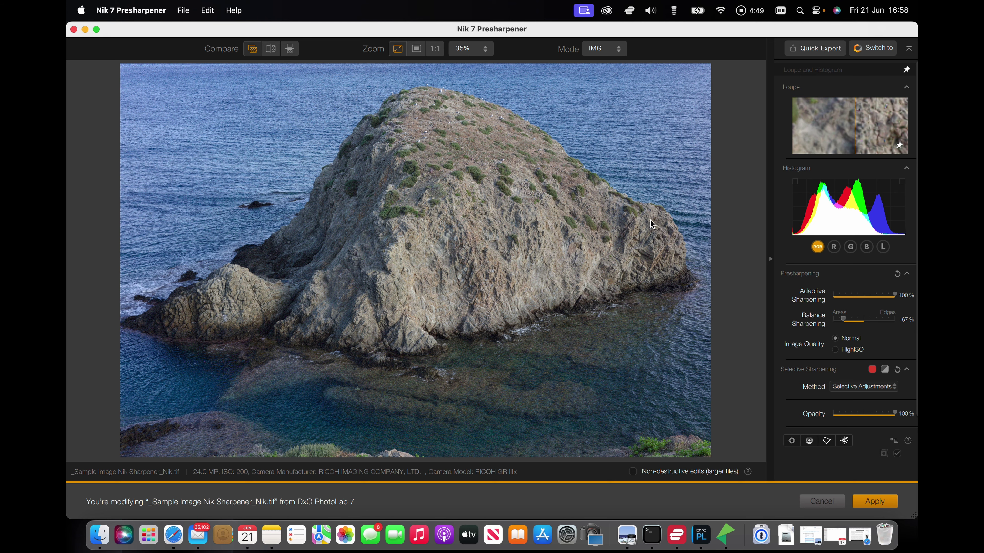
# Drag Adaptive Sharpening and Balance Sharpening (fully toward Edges) to 100% each.
pyautogui.click(894, 297)
pyautogui.moveTo(894, 297); pyautogui.dragTo(873, 322)
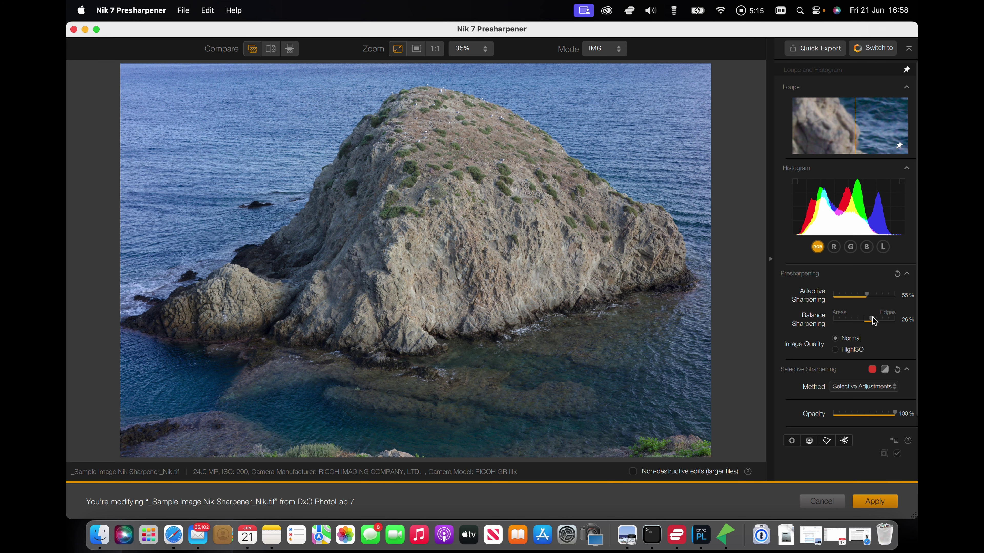
pyautogui.moveTo(871, 321); pyautogui.dragTo(917, 298)
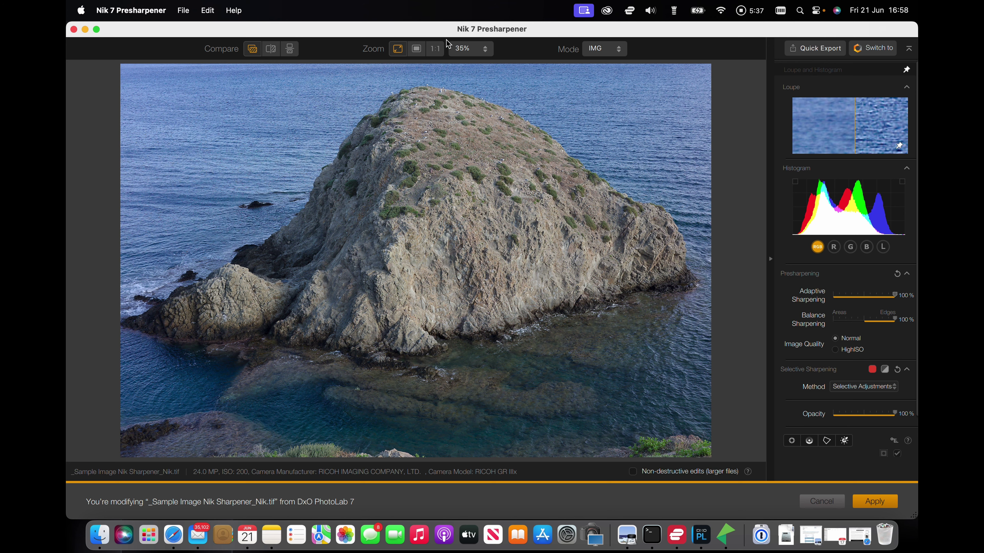
# Zoom the preview to 100% and scroll to the shallow water and rocks below the island.
pyautogui.click(485, 50)
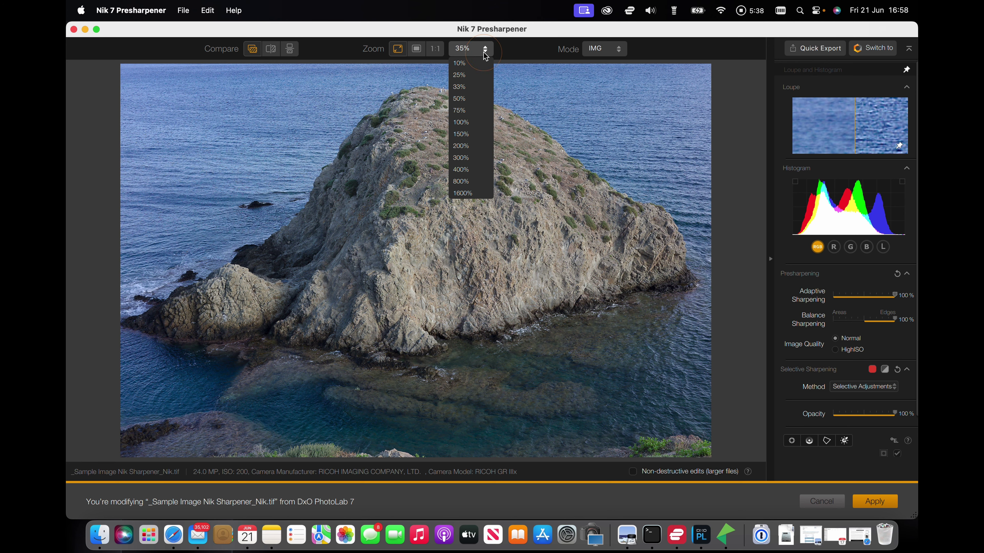
pyautogui.click(462, 123)
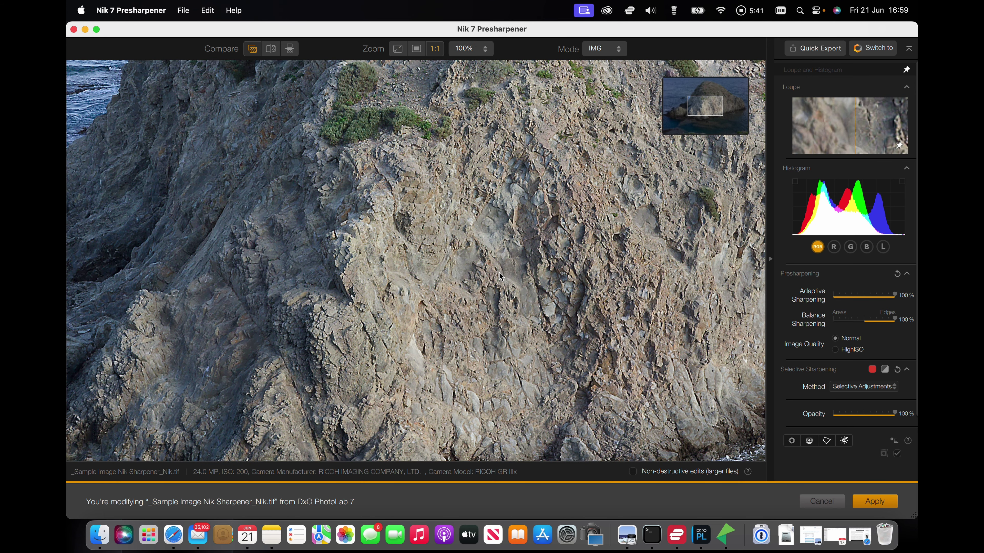
pyautogui.scroll(-15, 501, 276)
pyautogui.hscroll(-3, 501, 277)
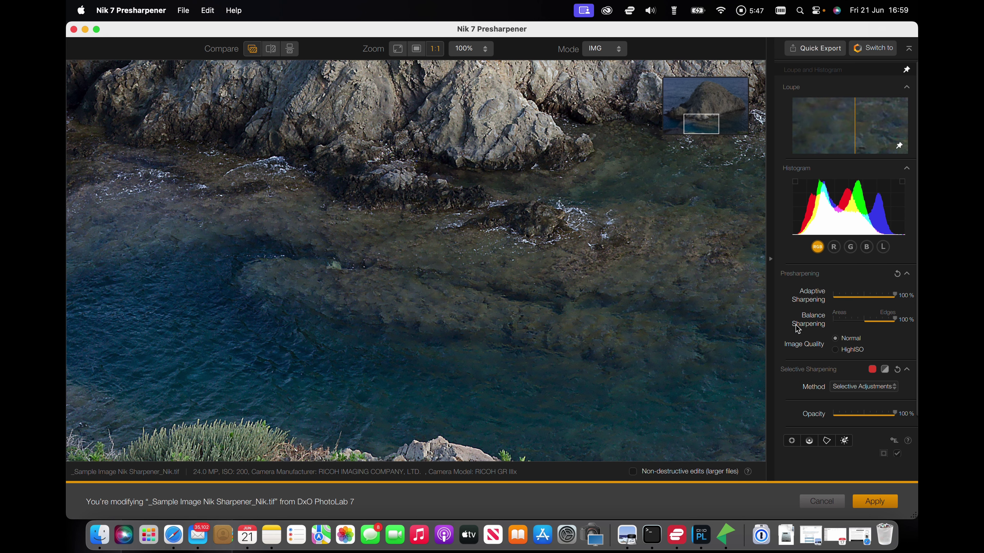
# Compare HighISO against Normal Image Quality, ending with HighISO selected.
pyautogui.click(836, 350)
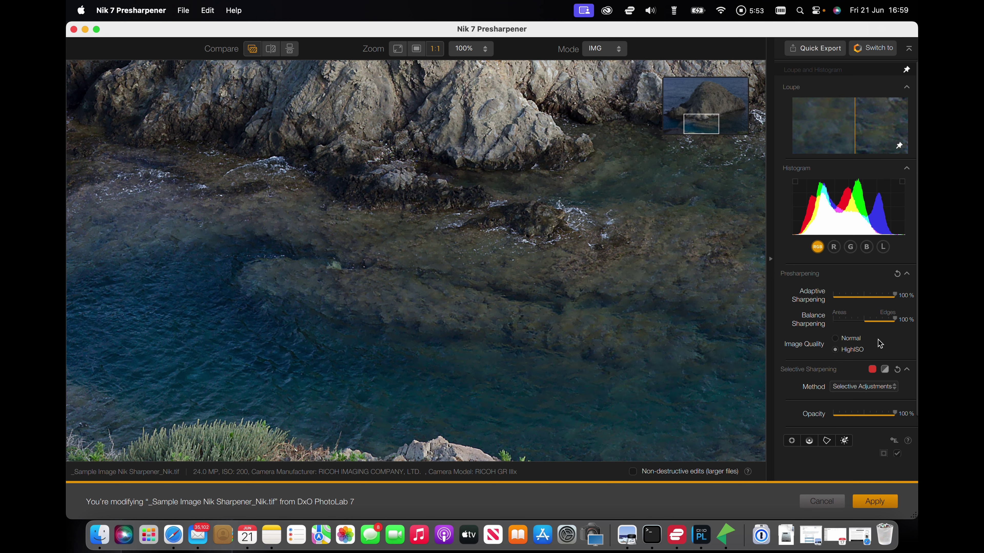
pyautogui.click(836, 339)
pyautogui.click(836, 350)
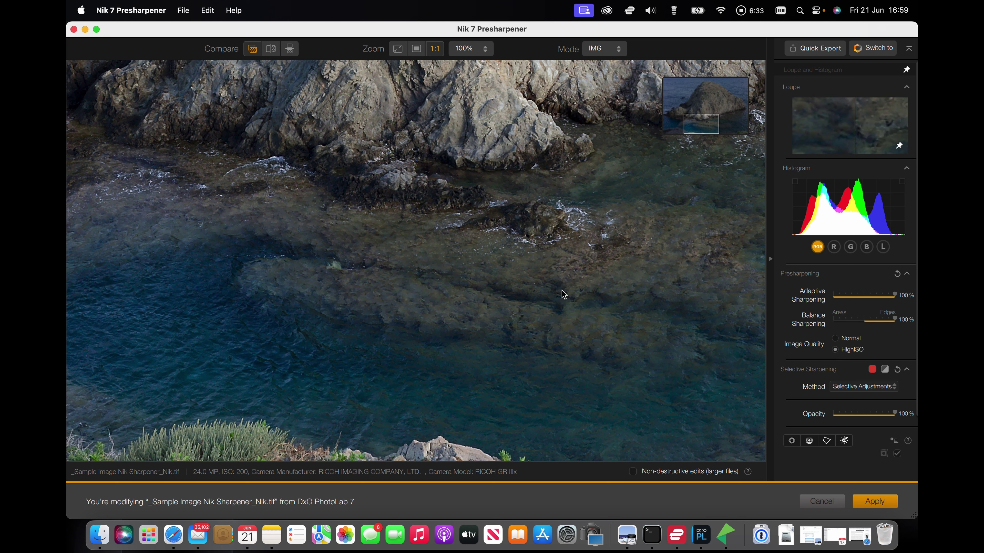
# Pan to the rocks and compare Normal against HighISO Image Quality there, keeping HighISO.
pyautogui.click(836, 341)
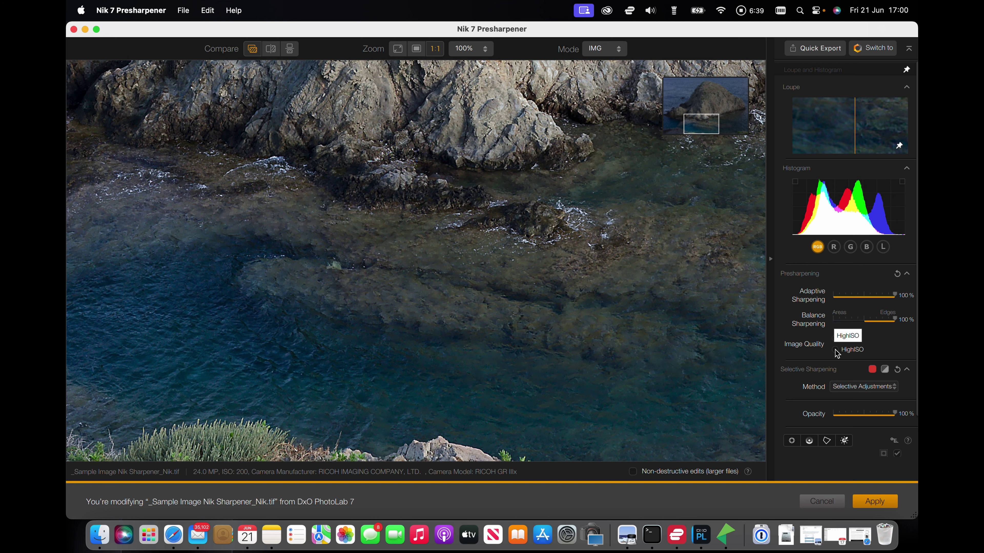
pyautogui.click(834, 351)
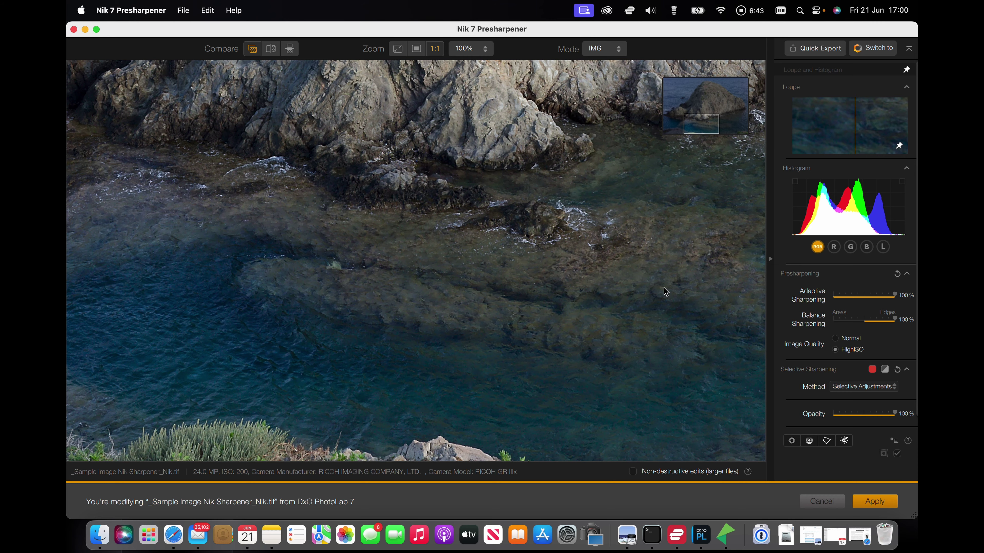
pyautogui.scroll(3, 626, 280)
pyautogui.scroll(3, 627, 280)
pyautogui.scroll(-3, 626, 279)
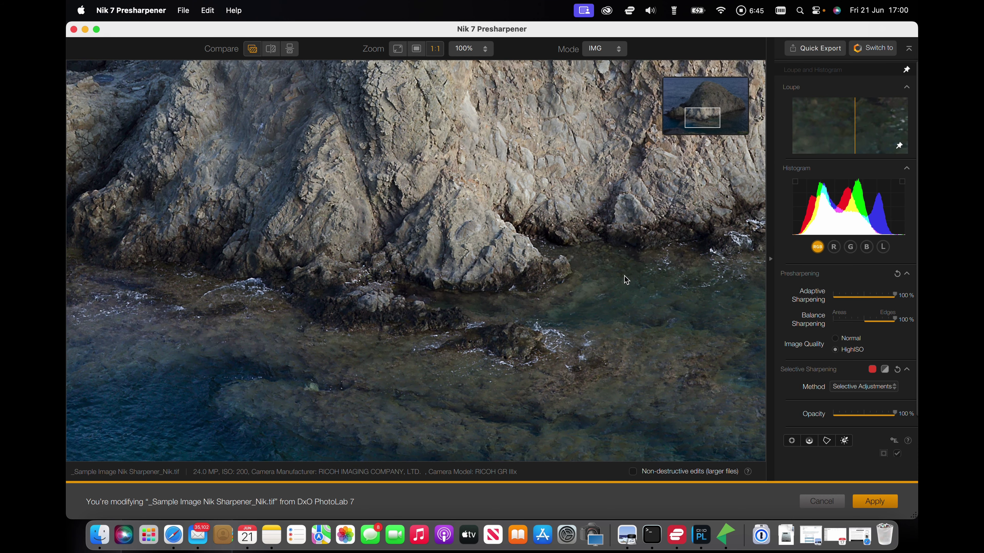
pyautogui.click(836, 339)
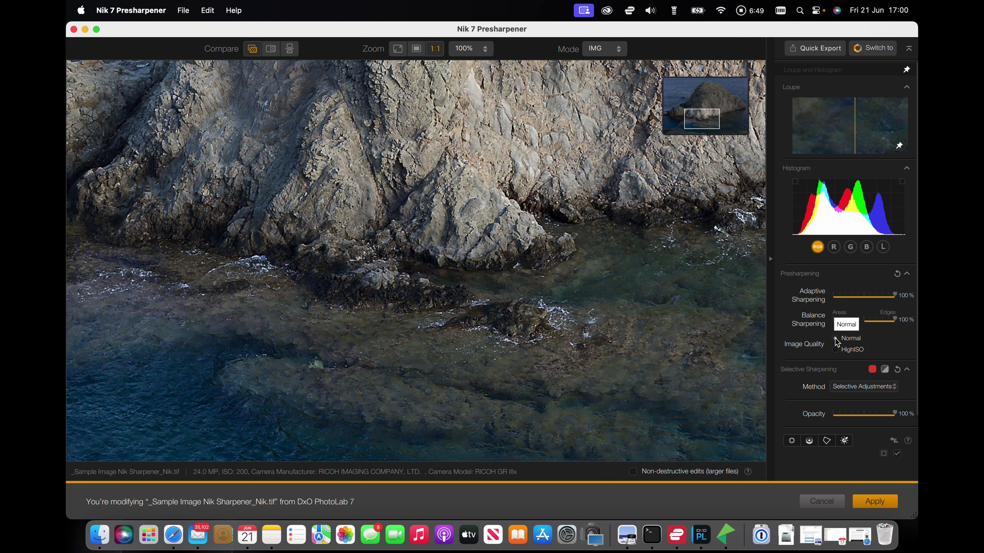
pyautogui.click(835, 351)
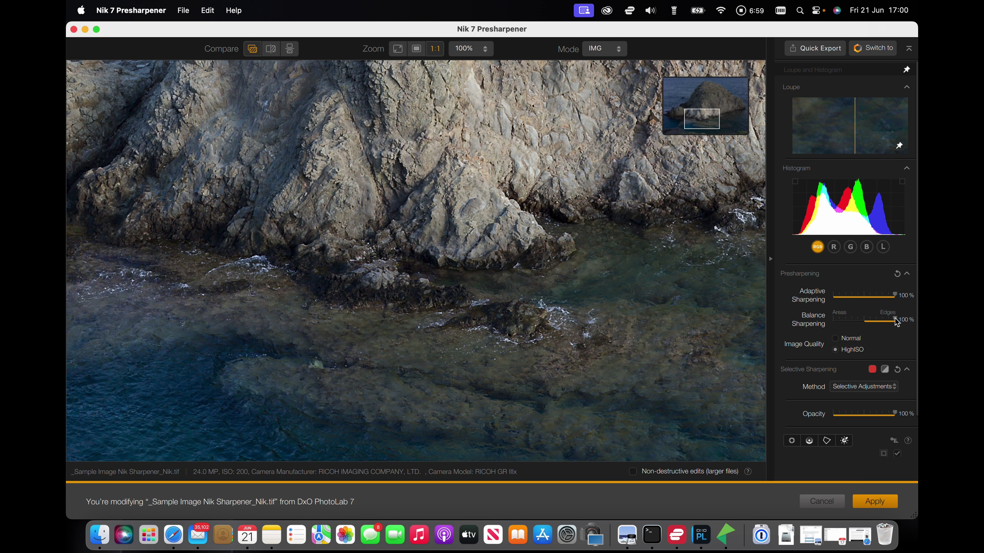
# Set Balance Sharpening to -12%, then recheck Normal versus HighISO, leaving HighISO selected.
pyautogui.moveTo(897, 322); pyautogui.dragTo(867, 301)
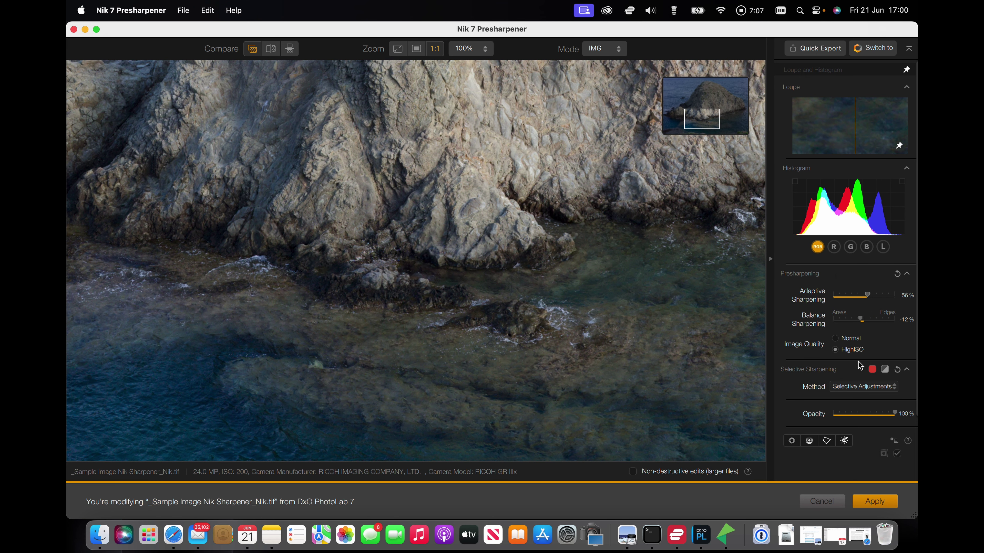
pyautogui.click(836, 339)
pyautogui.click(835, 351)
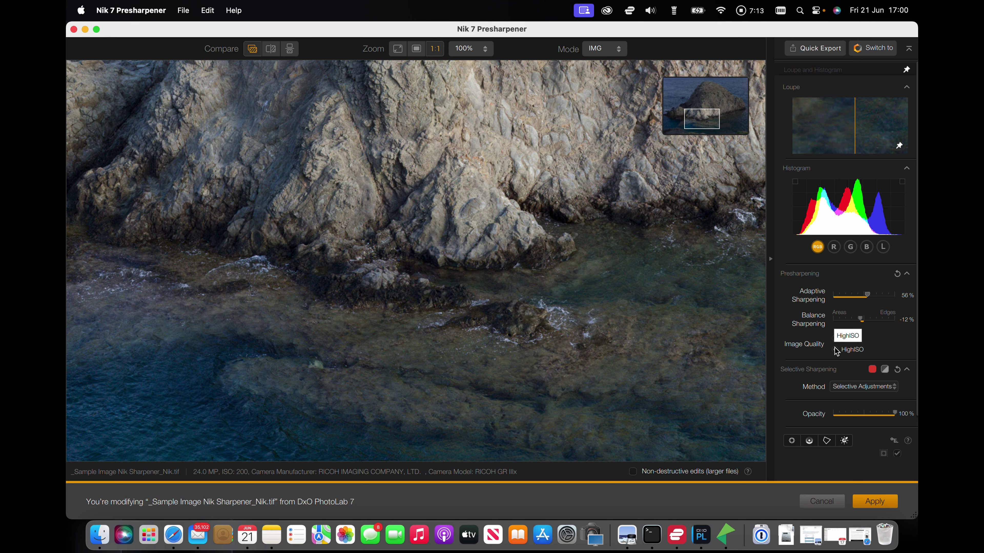
pyautogui.click(836, 339)
pyautogui.click(836, 350)
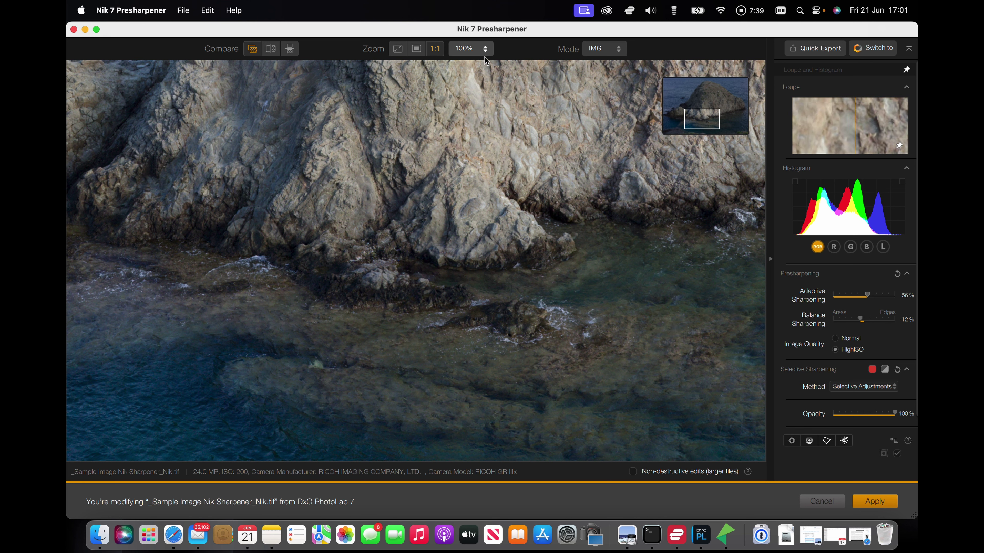
# Set the Zoom to Fit so the whole photo is visible.
pyautogui.click(480, 49)
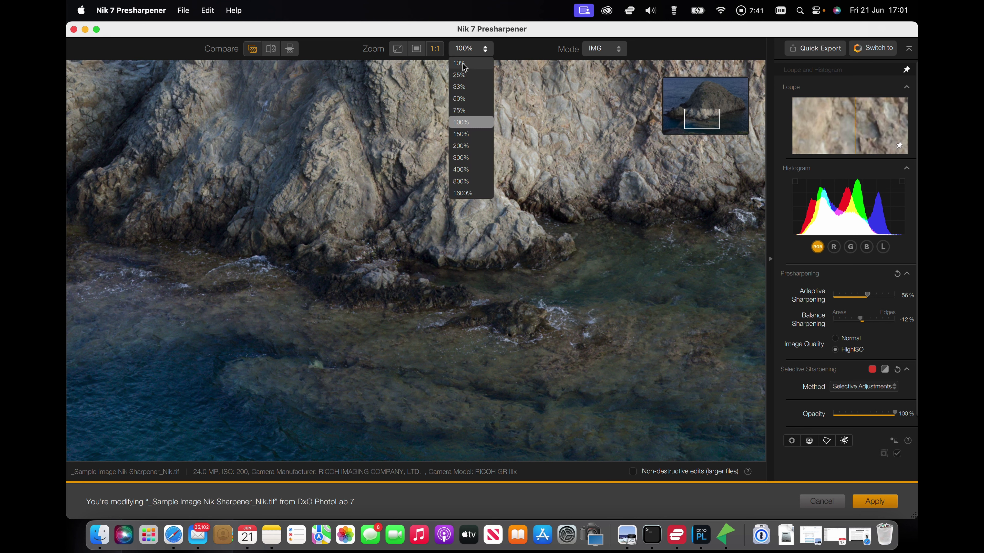
pyautogui.click(398, 48)
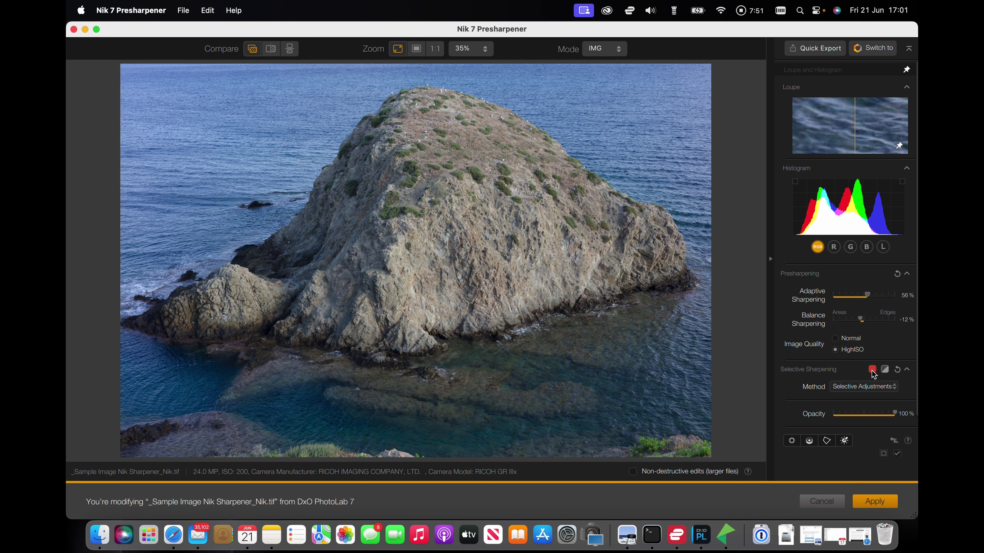
pyautogui.scroll(-3, 850, 389)
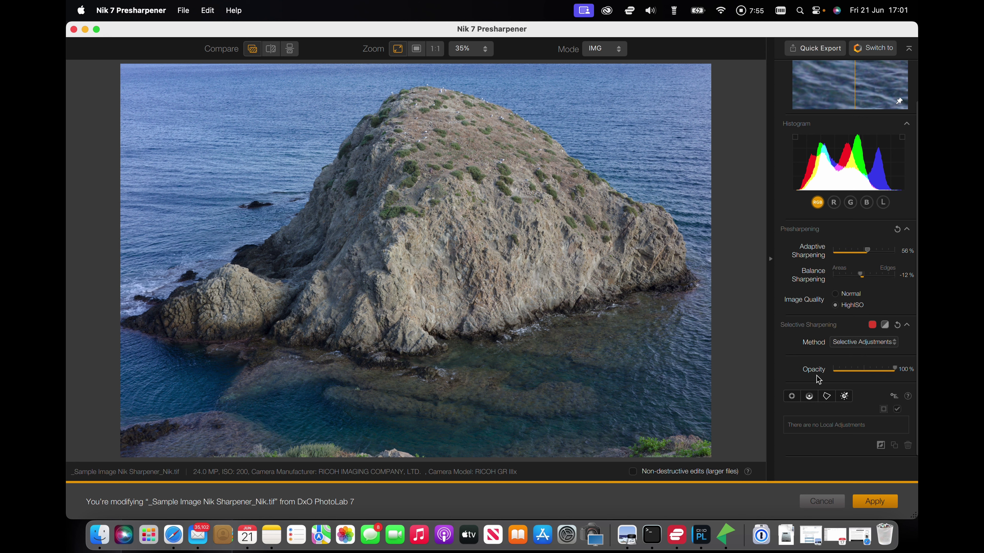
# Place Control Point 1 on the rock's waterline and narrow, flatten and rotate its ellipse.
pyautogui.click(792, 396)
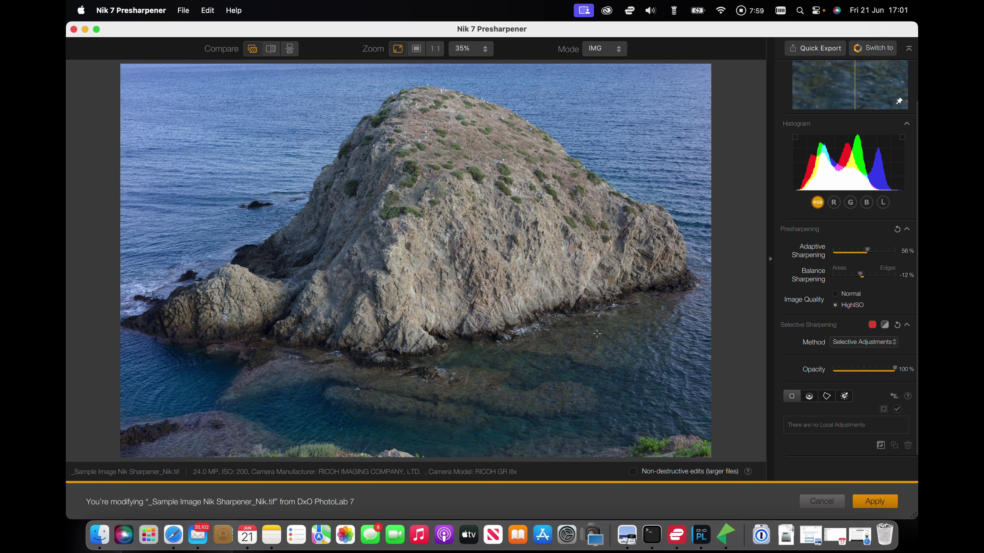
pyautogui.click(519, 334)
pyautogui.moveTo(589, 334); pyautogui.dragTo(548, 334)
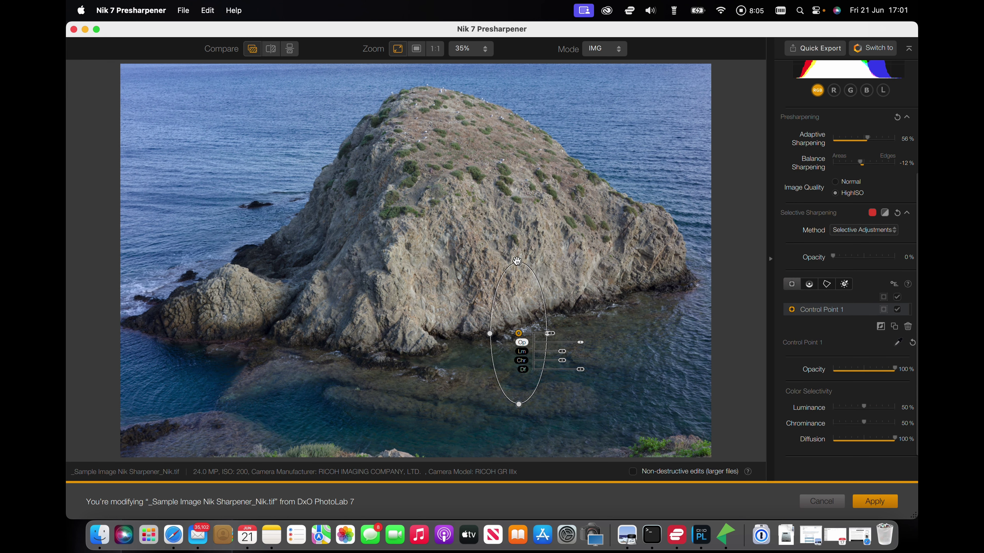
pyautogui.moveTo(517, 262); pyautogui.dragTo(587, 307)
pyautogui.moveTo(454, 358); pyautogui.dragTo(469, 351)
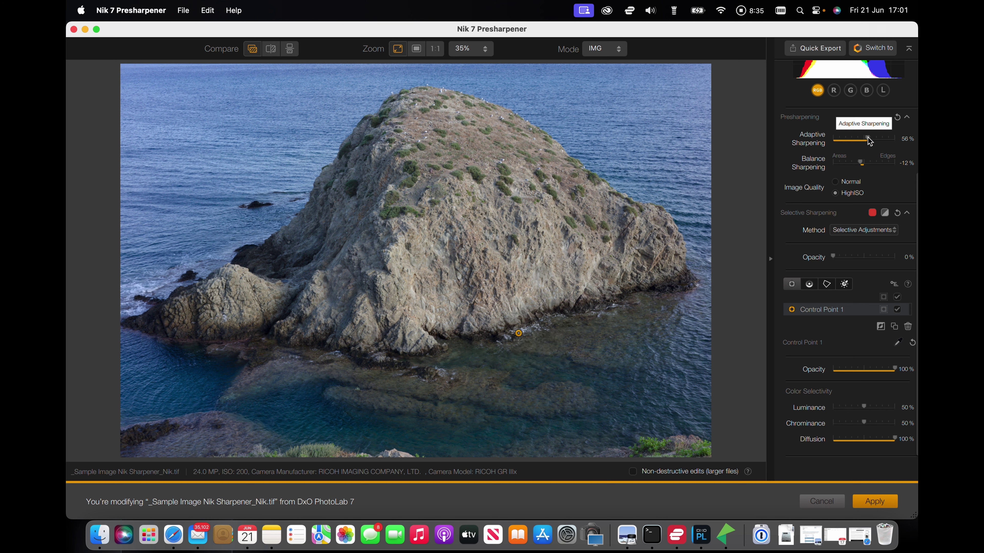
# Try Adaptive Sharpening at 73% and 13%, ending around 55% with HighISO quality.
pyautogui.moveTo(868, 140)
pyautogui.mouseDown()
pyautogui.moveTo(842, 139)
pyautogui.moveTo(878, 142)
pyautogui.moveTo(836, 143)
pyautogui.moveTo(886, 149)
pyautogui.moveTo(839, 153)
pyautogui.moveTo(870, 145)
pyautogui.mouseUp()
pyautogui.moveTo(871, 141)
pyautogui.mouseDown()
pyautogui.moveTo(832, 140)
pyautogui.moveTo(867, 142)
pyautogui.mouseUp()
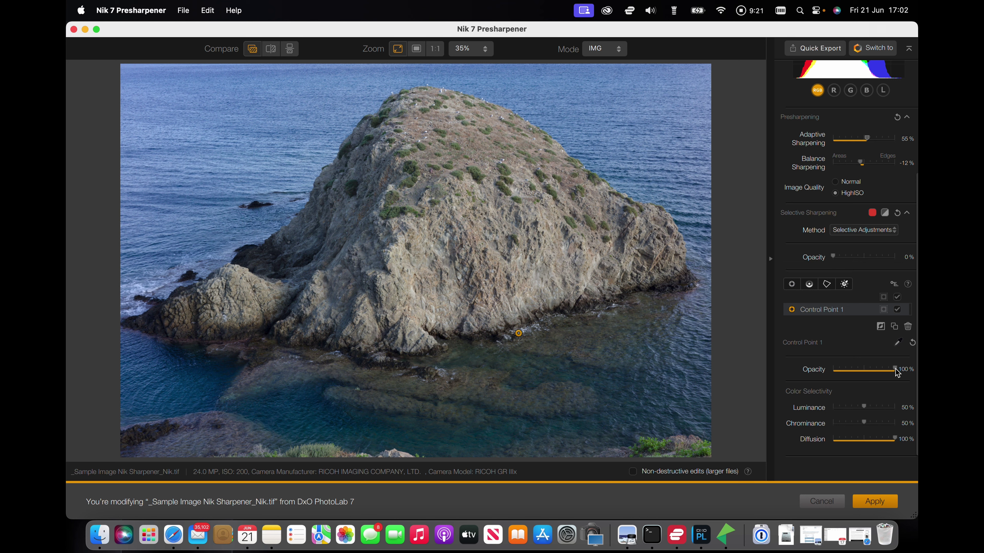
pyautogui.moveTo(519, 343)
# Zoom the preview back to 100% on the water and rocks.
pyautogui.click(480, 49)
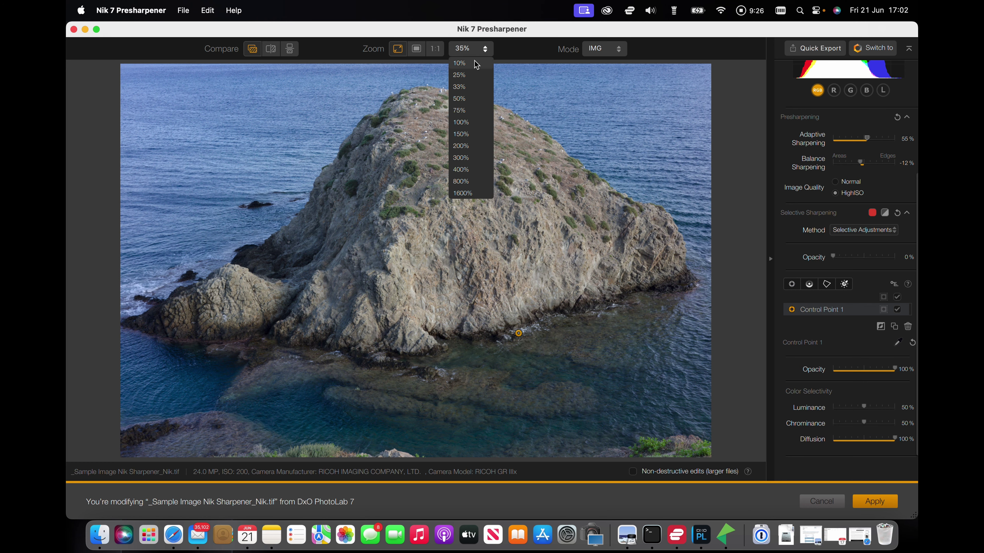
pyautogui.click(462, 127)
pyautogui.scroll(-10, 515, 271)
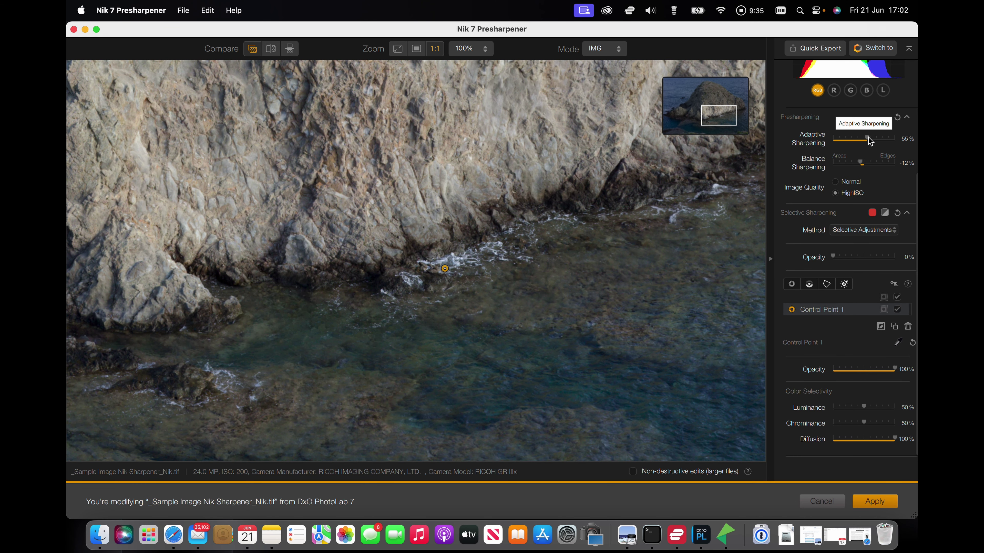
# Set Adaptive Sharpening to 83% and Balance to -19%, comparing Normal then keeping HighISO.
pyautogui.moveTo(868, 140); pyautogui.dragTo(893, 141)
pyautogui.click(895, 141)
pyautogui.moveTo(895, 142)
pyautogui.mouseDown()
pyautogui.moveTo(821, 143)
pyautogui.moveTo(883, 139)
pyautogui.mouseUp()
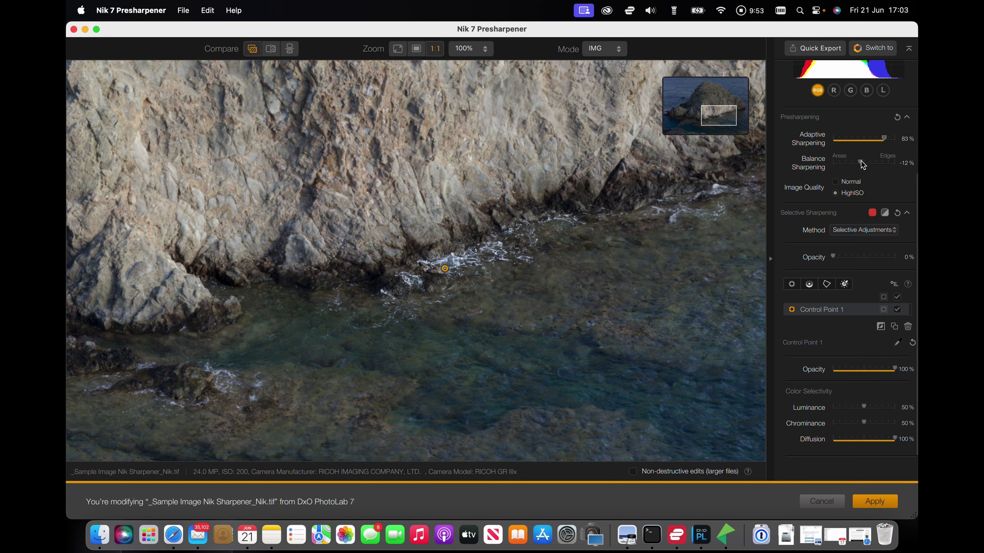
pyautogui.moveTo(860, 163)
pyautogui.mouseDown()
pyautogui.moveTo(878, 163)
pyautogui.moveTo(861, 173)
pyautogui.moveTo(884, 161)
pyautogui.moveTo(849, 170)
pyautogui.moveTo(859, 166)
pyautogui.mouseUp()
pyautogui.click(836, 183)
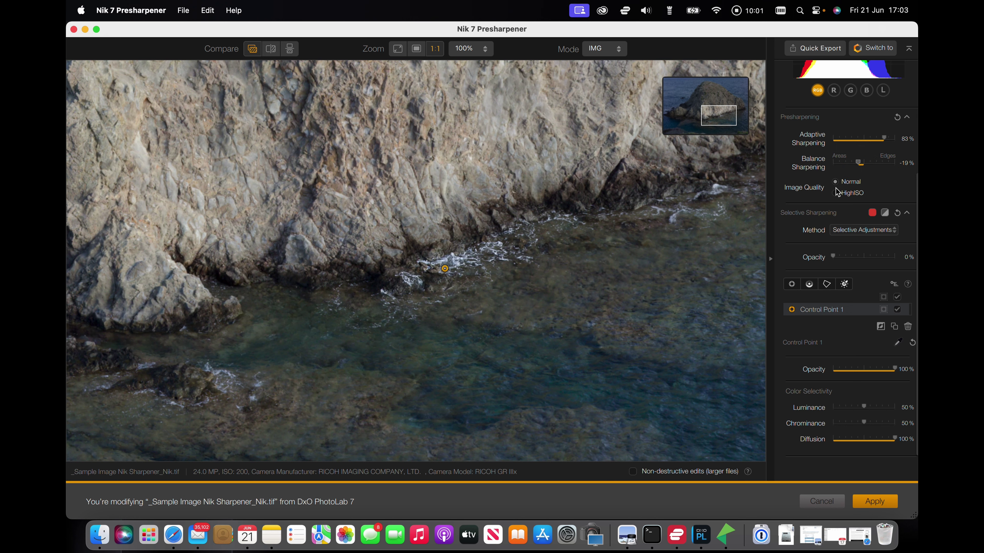
pyautogui.click(835, 193)
# Show the selective sharpening effect mask and test Opacity and Luminance, setting Luminance to 34%.
pyautogui.click(885, 213)
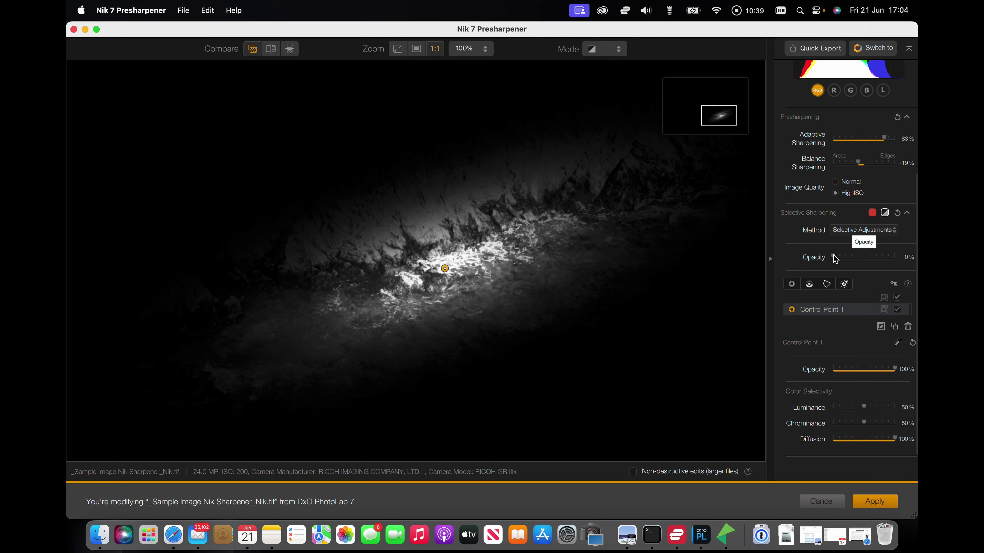
pyautogui.moveTo(835, 259)
pyautogui.mouseDown()
pyautogui.moveTo(856, 257)
pyautogui.moveTo(819, 259)
pyautogui.mouseUp()
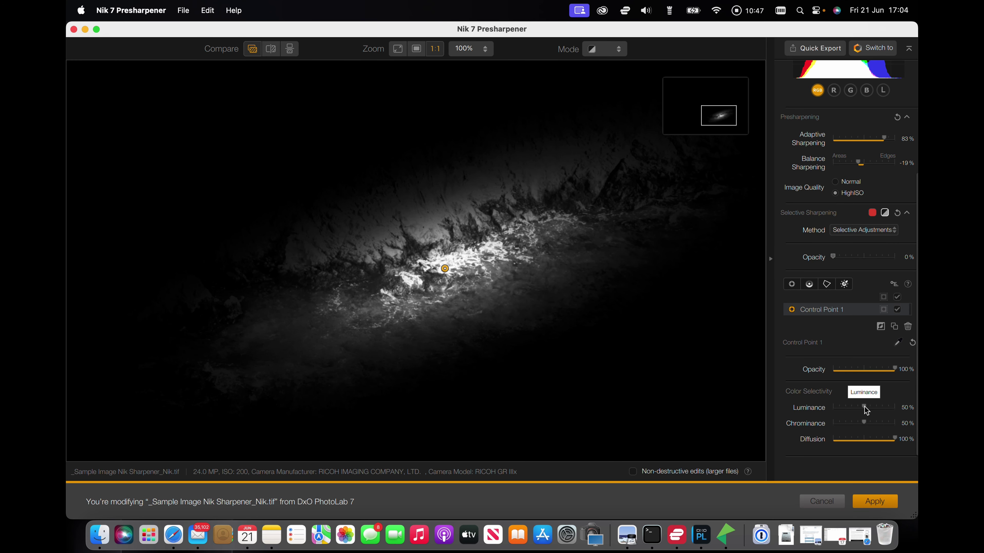
pyautogui.moveTo(865, 409)
pyautogui.mouseDown()
pyautogui.moveTo(885, 409)
pyautogui.moveTo(859, 410)
pyautogui.moveTo(868, 408)
pyautogui.moveTo(870, 427)
pyautogui.mouseUp()
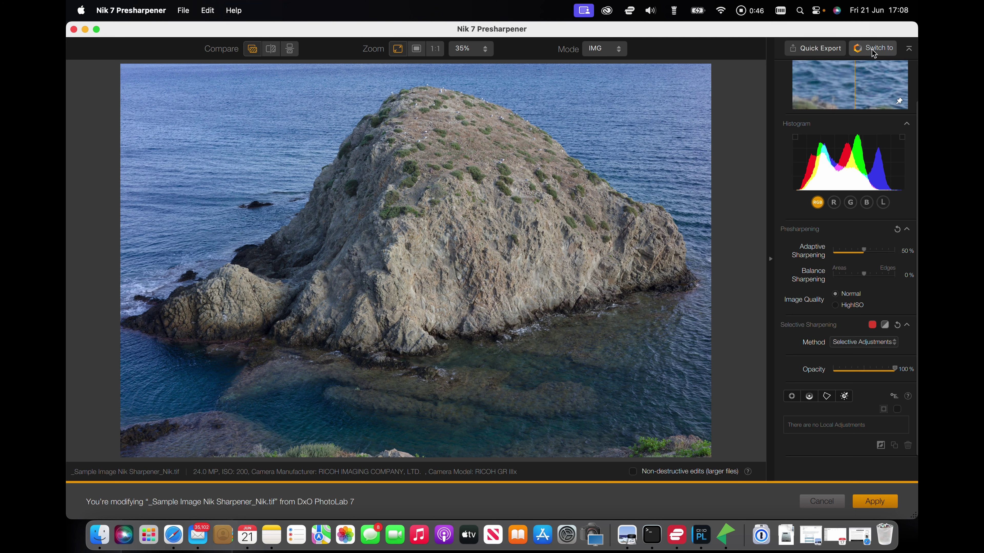
# Switch the photo from Presharpener to Nik 7 Sharpener Output via the plugin list.
pyautogui.click(874, 52)
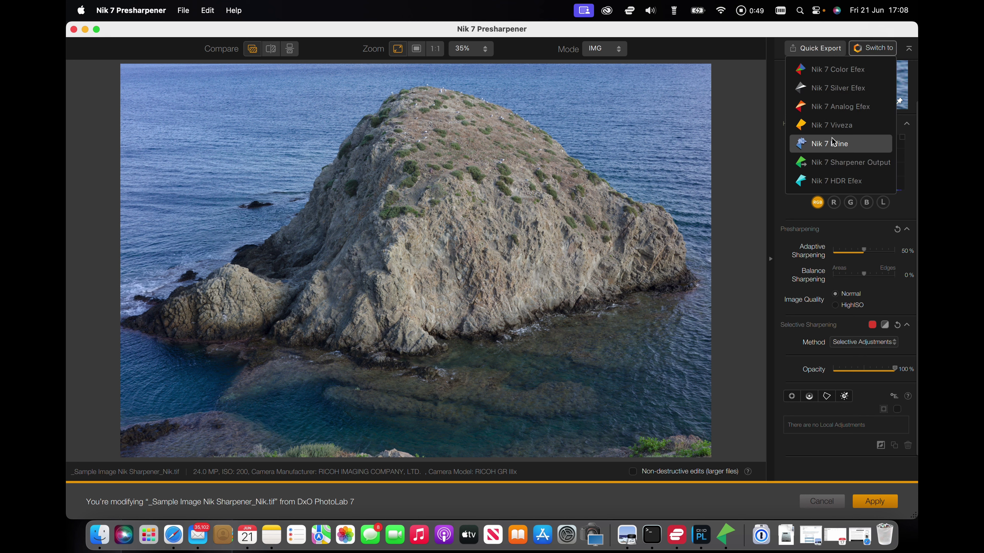
pyautogui.click(841, 162)
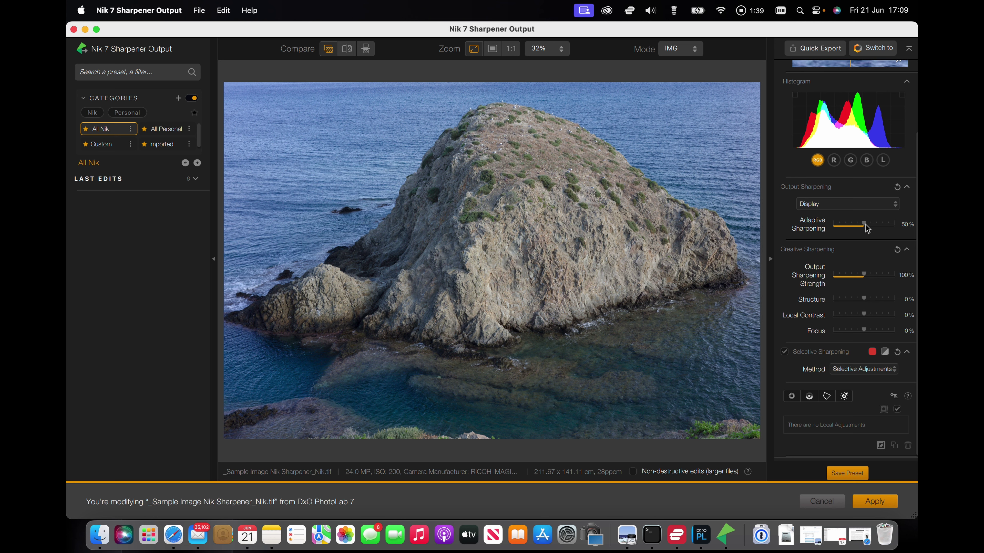
pyautogui.click(893, 206)
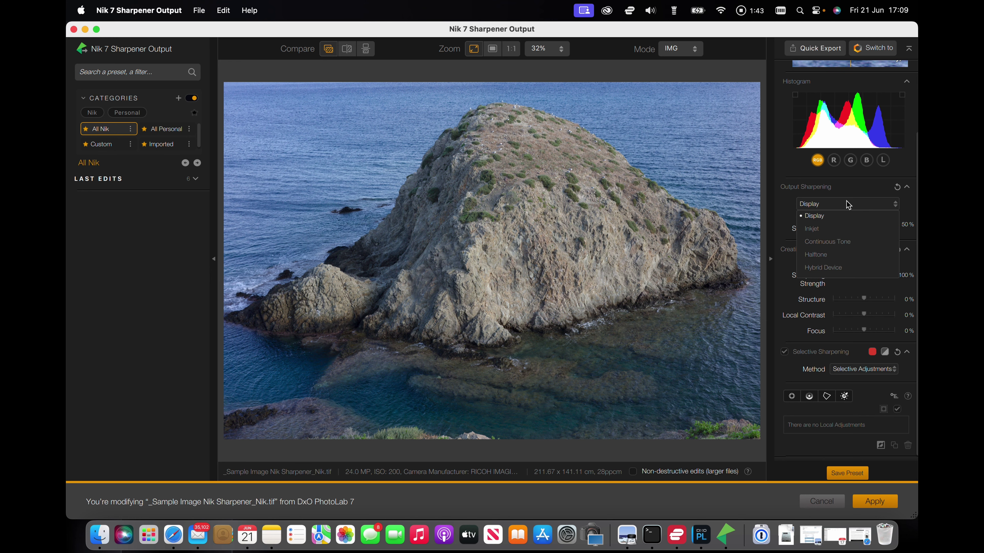
pyautogui.click(812, 229)
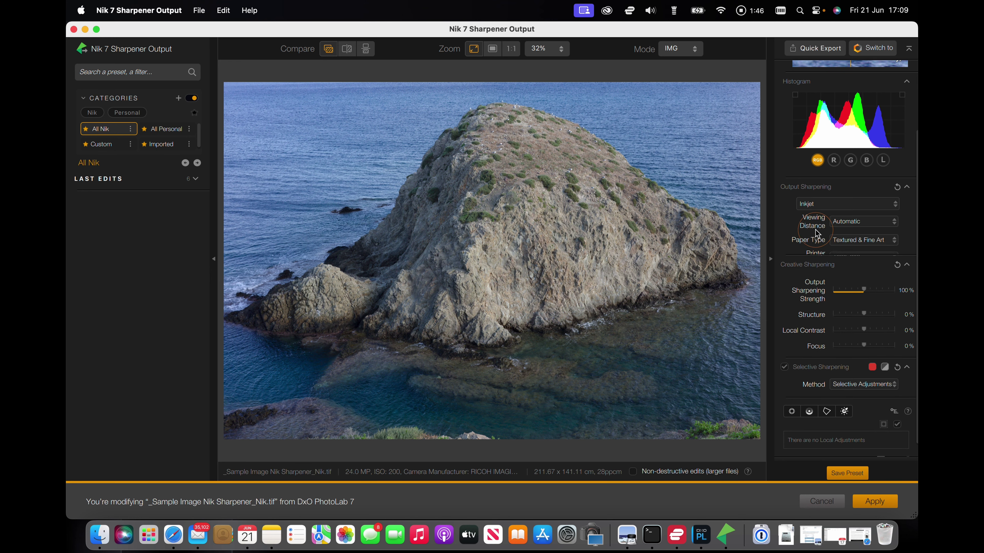
pyautogui.click(895, 205)
pyautogui.click(825, 242)
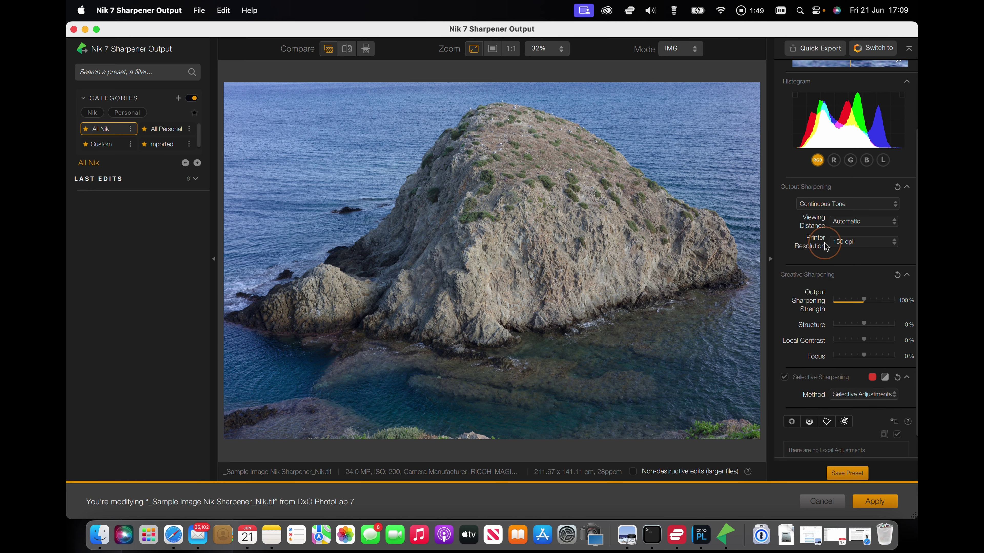
pyautogui.click(896, 206)
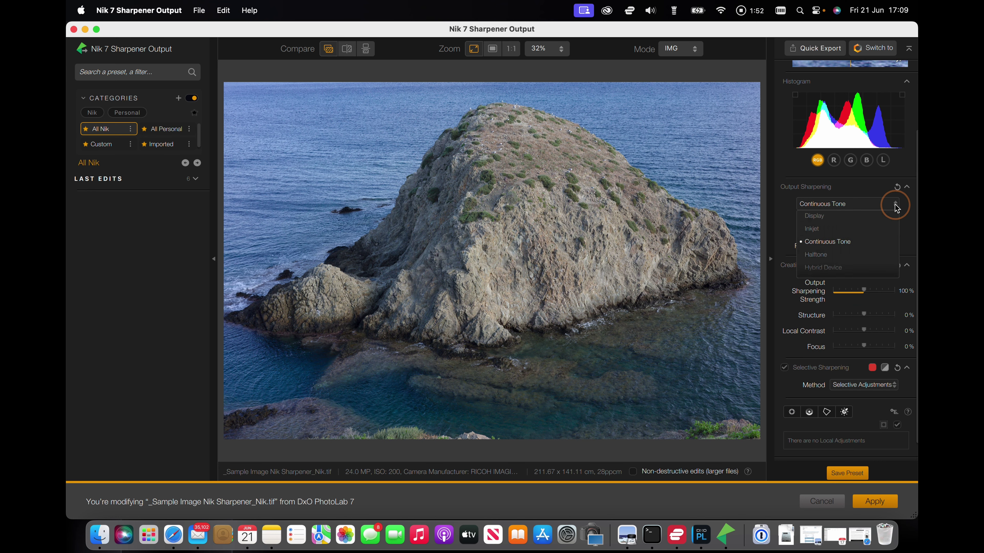
pyautogui.click(827, 256)
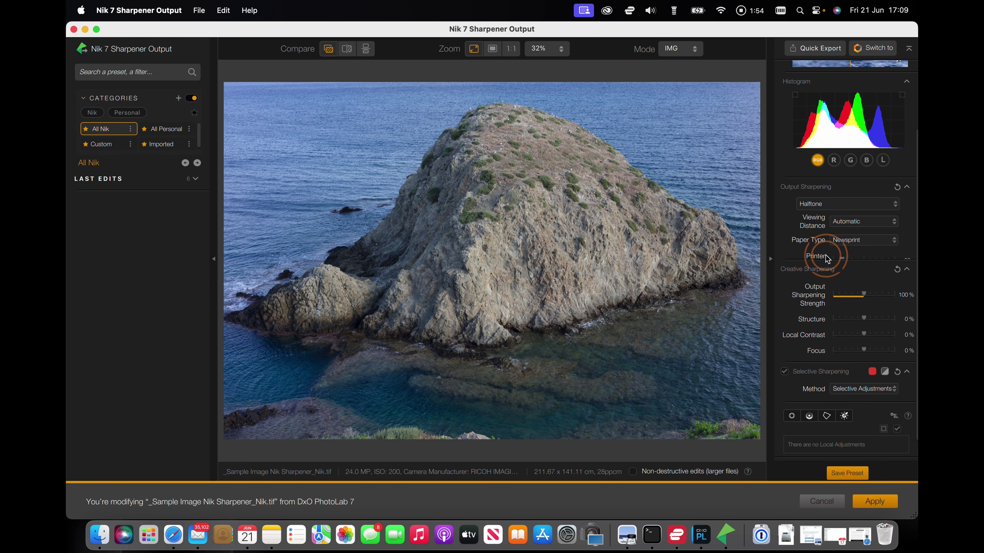
pyautogui.click(896, 203)
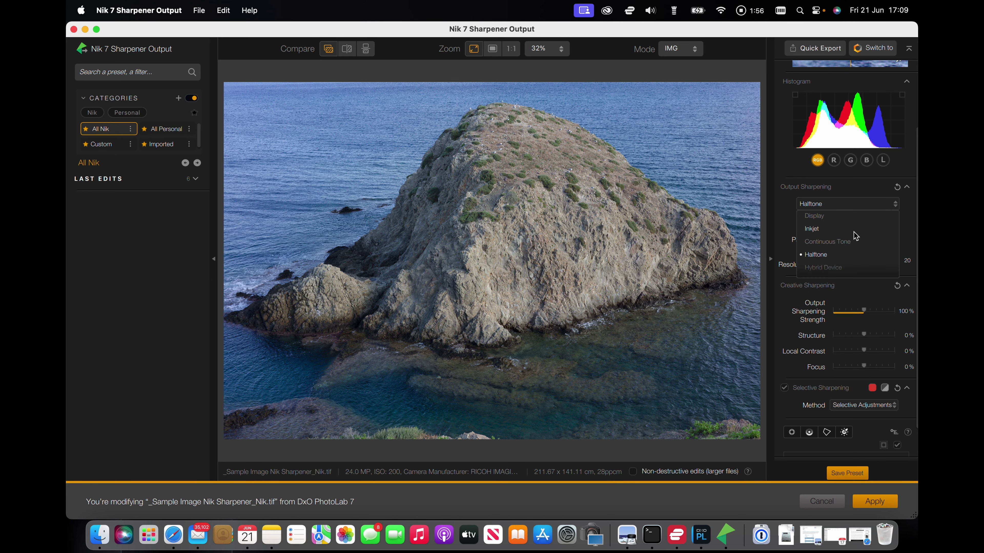
pyautogui.click(834, 269)
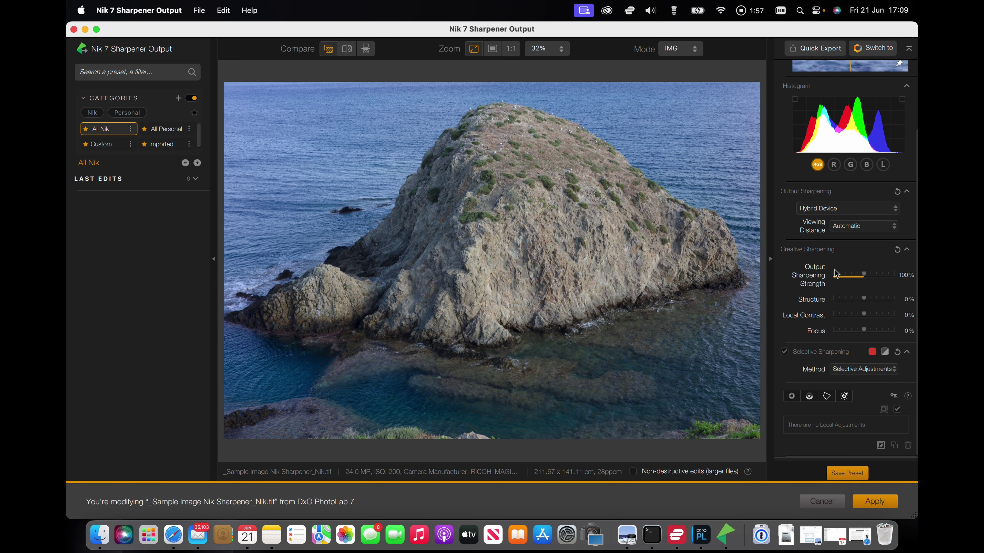
pyautogui.click(896, 210)
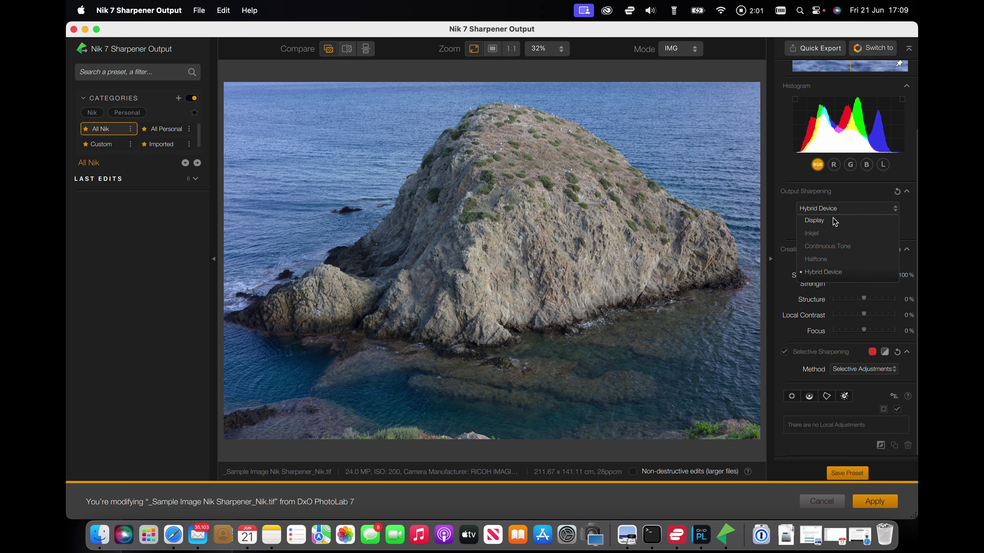
pyautogui.click(817, 223)
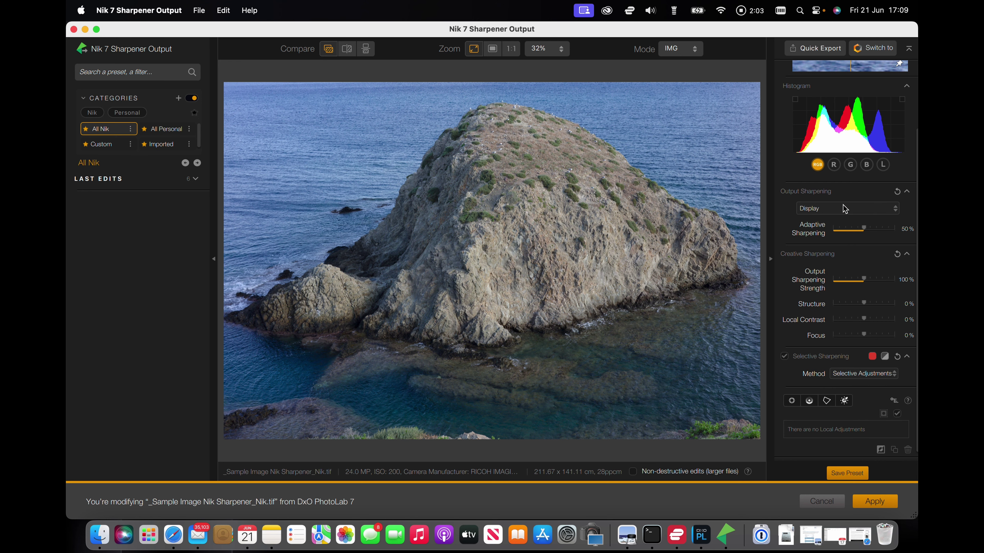
# Try several Adaptive Sharpening amounts and raise Output Sharpening Strength toward 107%.
pyautogui.click(865, 231)
pyautogui.moveTo(863, 229)
pyautogui.mouseDown()
pyautogui.moveTo(899, 232)
pyautogui.moveTo(868, 239)
pyautogui.moveTo(877, 237)
pyautogui.mouseUp()
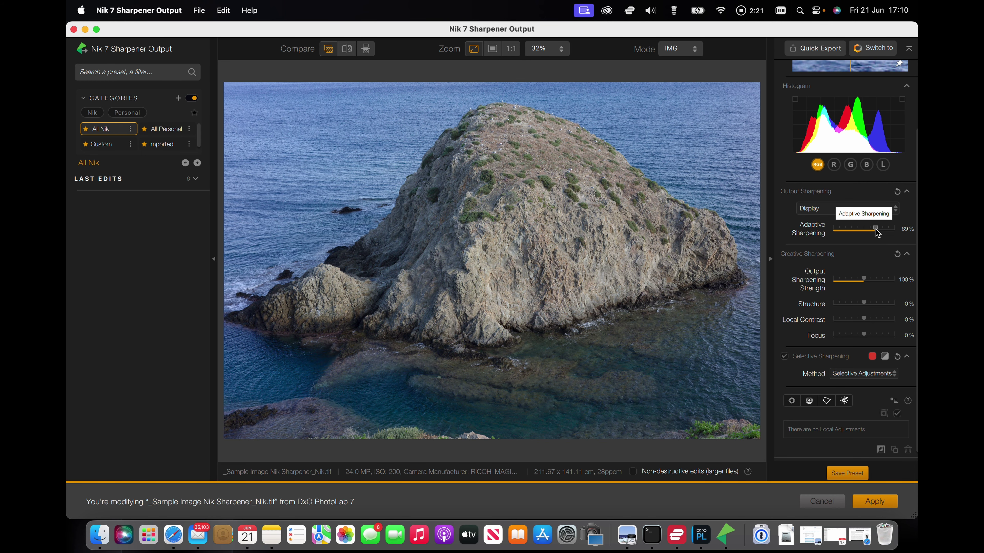
pyautogui.moveTo(877, 232)
pyautogui.mouseDown()
pyautogui.moveTo(855, 233)
pyautogui.moveTo(878, 233)
pyautogui.mouseUp()
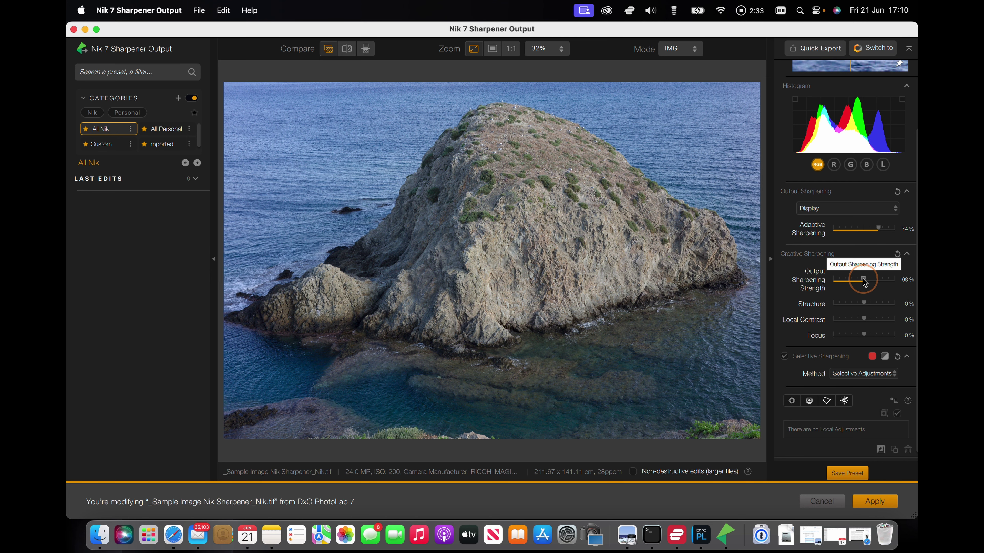
pyautogui.moveTo(864, 282); pyautogui.dragTo(866, 341)
pyautogui.scroll(-1, 860, 357)
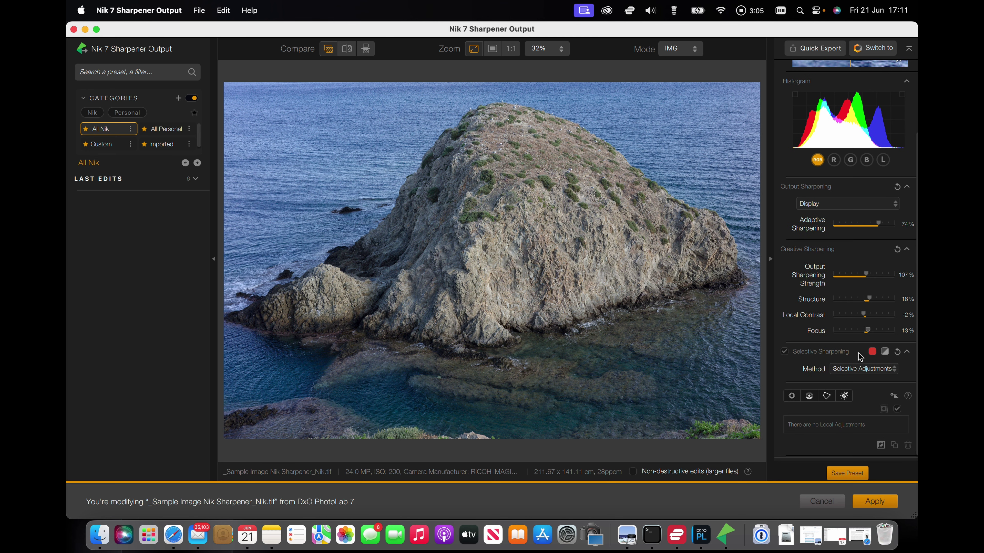
pyautogui.click(887, 370)
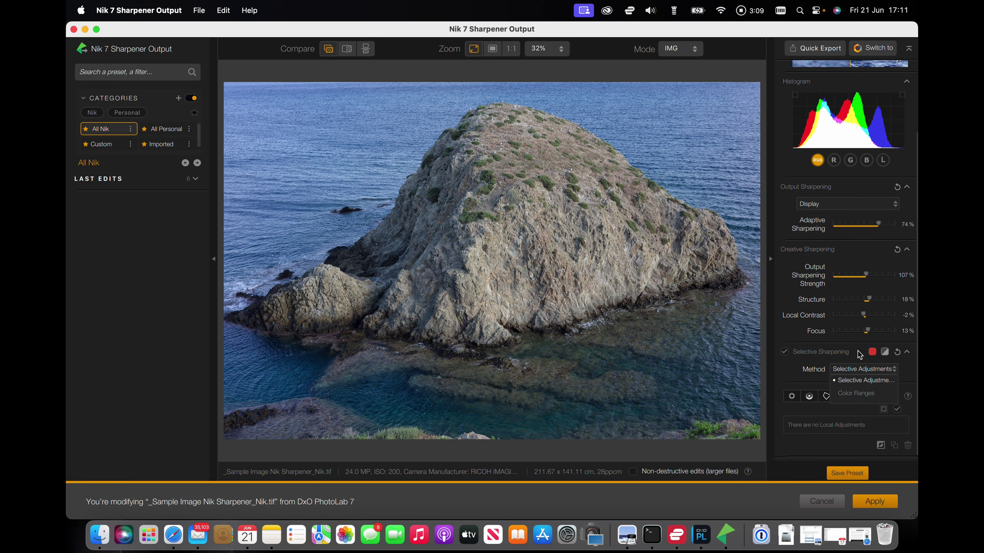
# Keep Selective Adjustments as the selective sharpening method and close the method list.
pyautogui.click(789, 371)
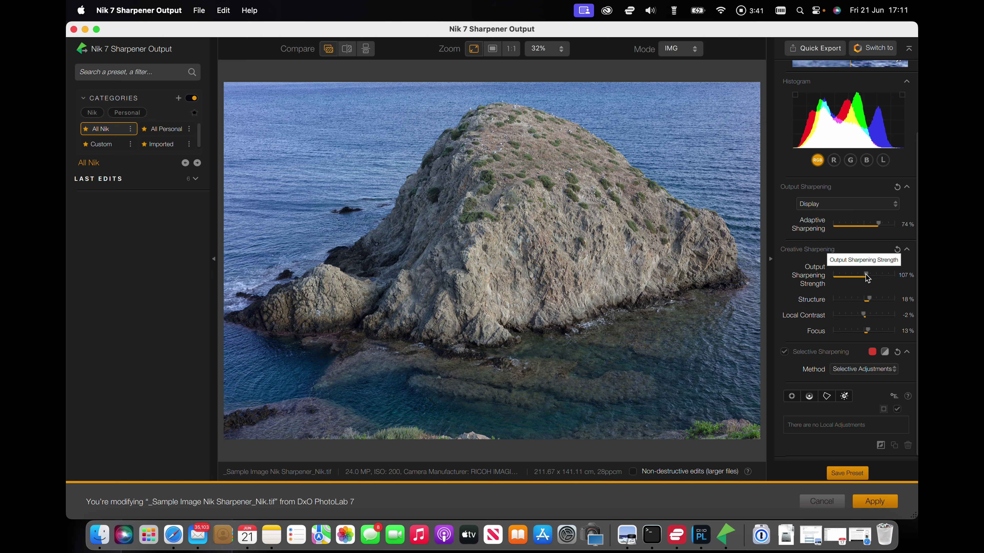
# Try Output Sharpening Strength 200% and Adaptive Sharpening 100%, then settle at 93% and 44%.
pyautogui.moveTo(867, 276); pyautogui.dragTo(895, 275)
pyautogui.moveTo(879, 224); pyautogui.dragTo(898, 225)
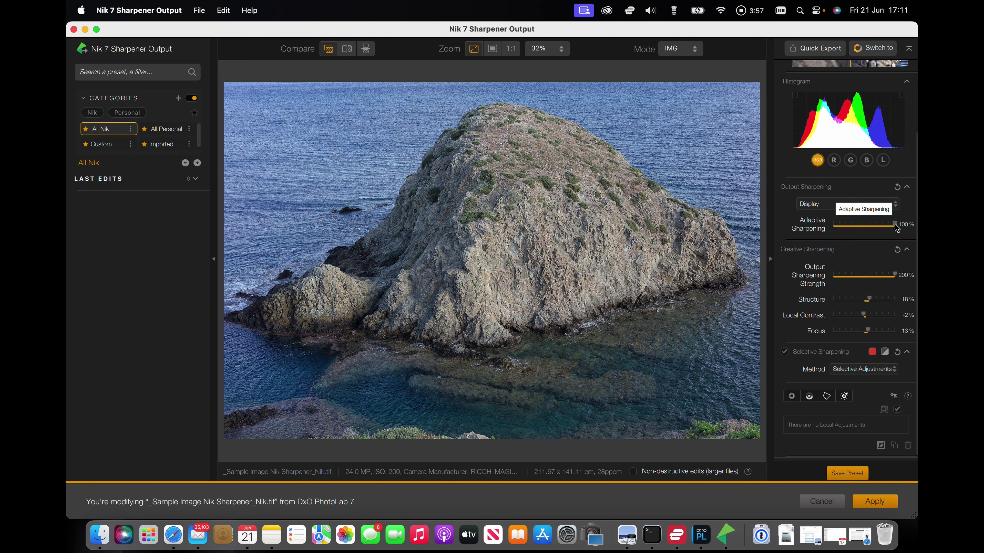
pyautogui.moveTo(896, 228); pyautogui.dragTo(860, 230)
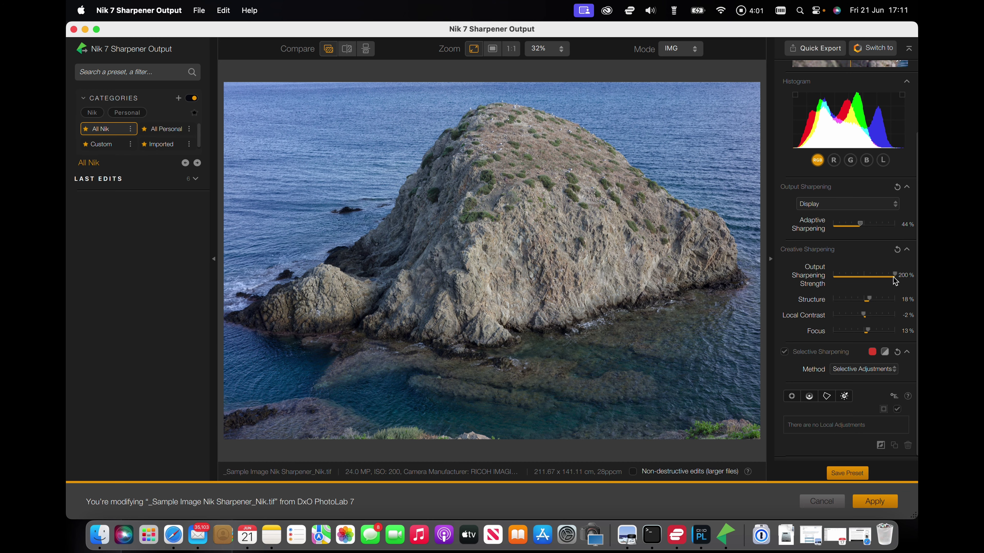
pyautogui.moveTo(894, 275); pyautogui.dragTo(863, 277)
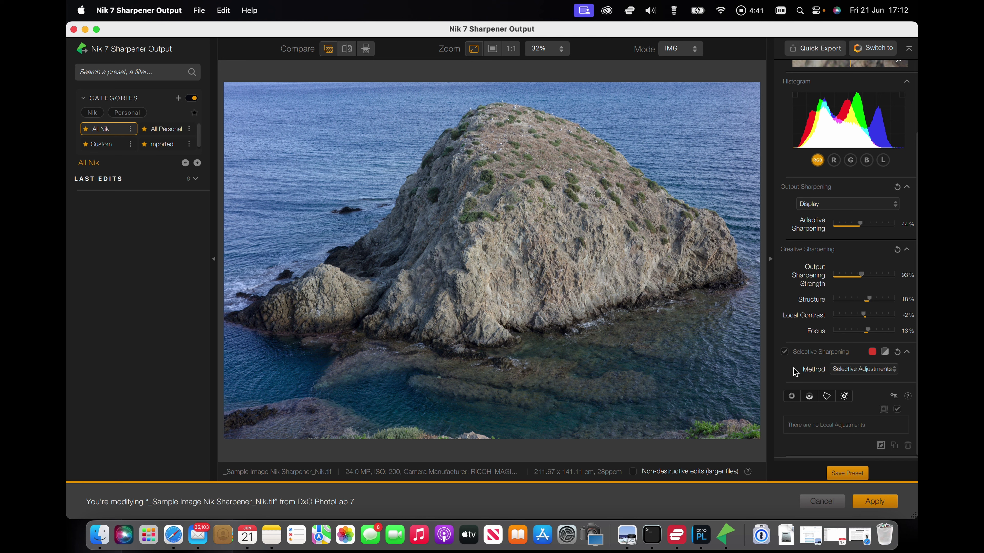
# Place Control Point 1 on the bottom-right foreground plants, shrink its radius, and set Luminance 49%.
pyautogui.click(792, 396)
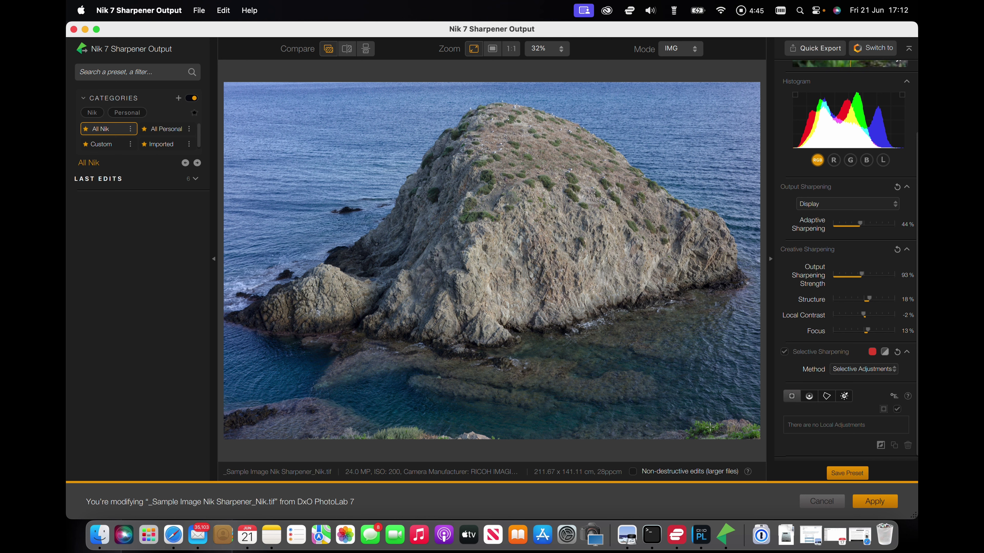
pyautogui.click(707, 426)
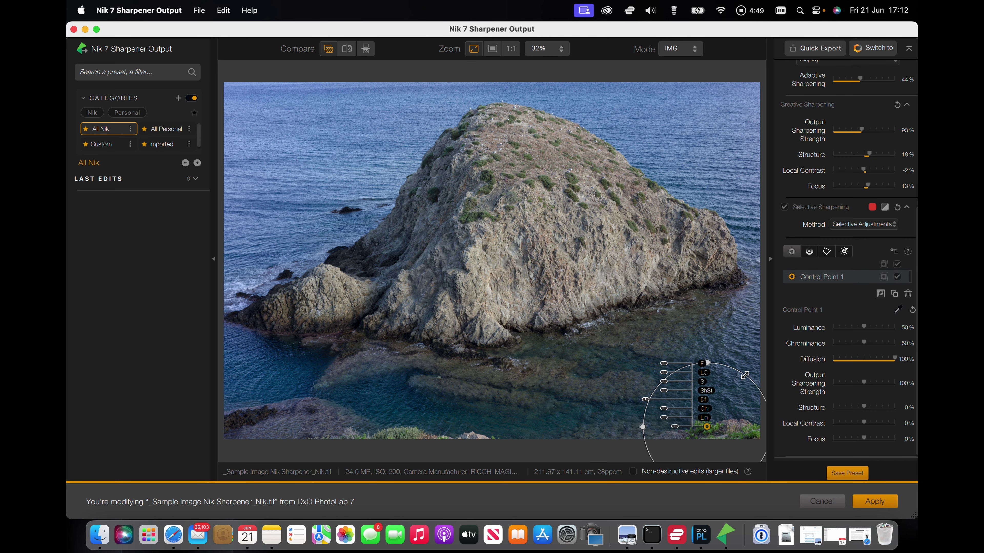
pyautogui.moveTo(743, 376); pyautogui.dragTo(730, 408)
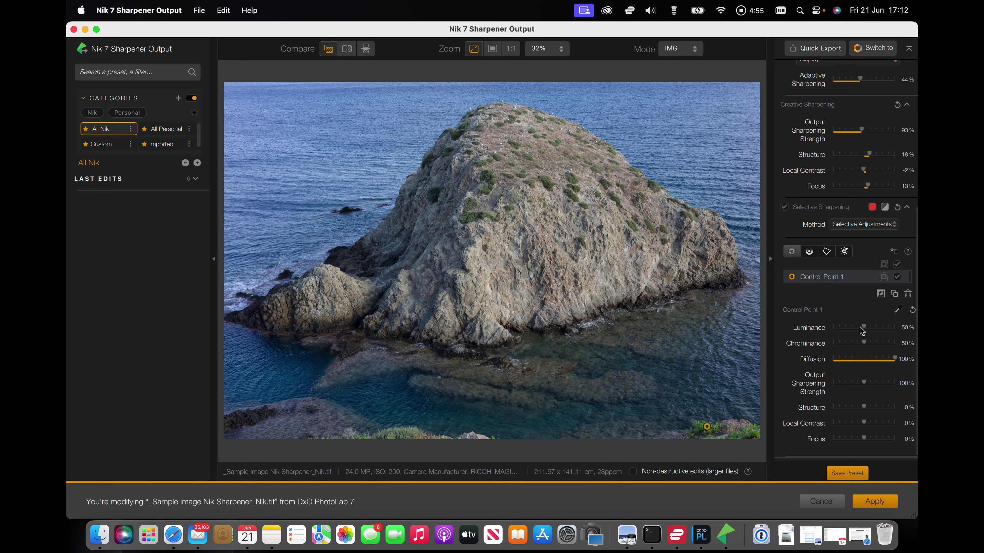
pyautogui.moveTo(866, 331)
pyautogui.mouseDown()
pyautogui.moveTo(876, 330)
pyautogui.moveTo(855, 331)
pyautogui.moveTo(864, 332)
pyautogui.mouseUp()
# Show the selective mask and give Control Point 1 Diffusion 100%, Chrominance 70%, Luminance 24%.
pyautogui.click(883, 208)
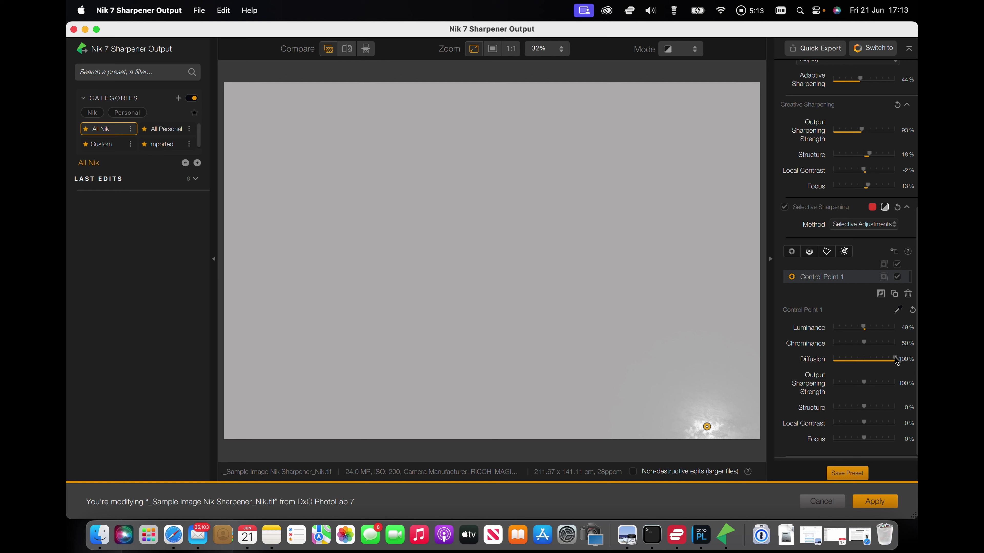
pyautogui.moveTo(896, 360)
pyautogui.mouseDown()
pyautogui.moveTo(838, 362)
pyautogui.moveTo(884, 367)
pyautogui.mouseUp()
pyautogui.moveTo(884, 359); pyautogui.dragTo(912, 361)
pyautogui.moveTo(754, 407)
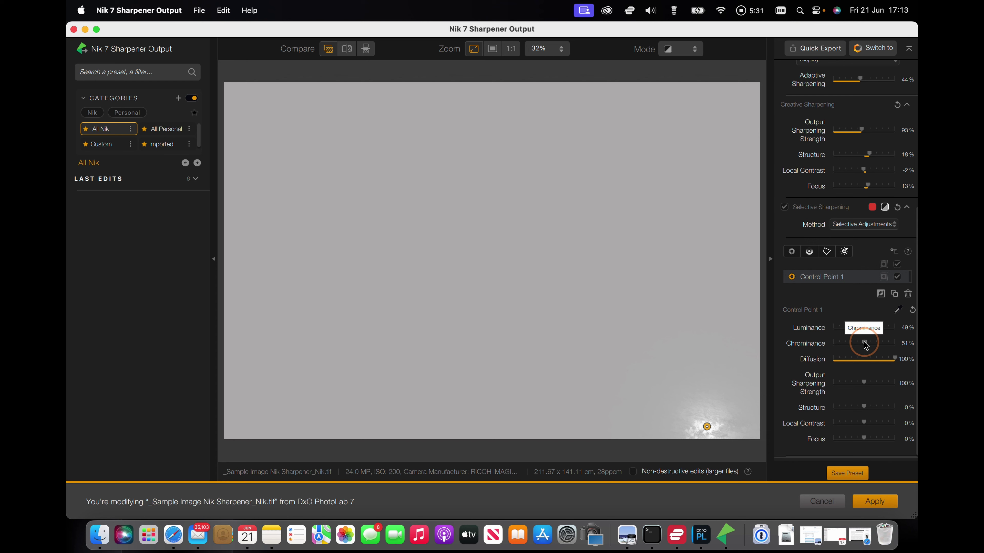
pyautogui.moveTo(865, 345); pyautogui.dragTo(851, 329)
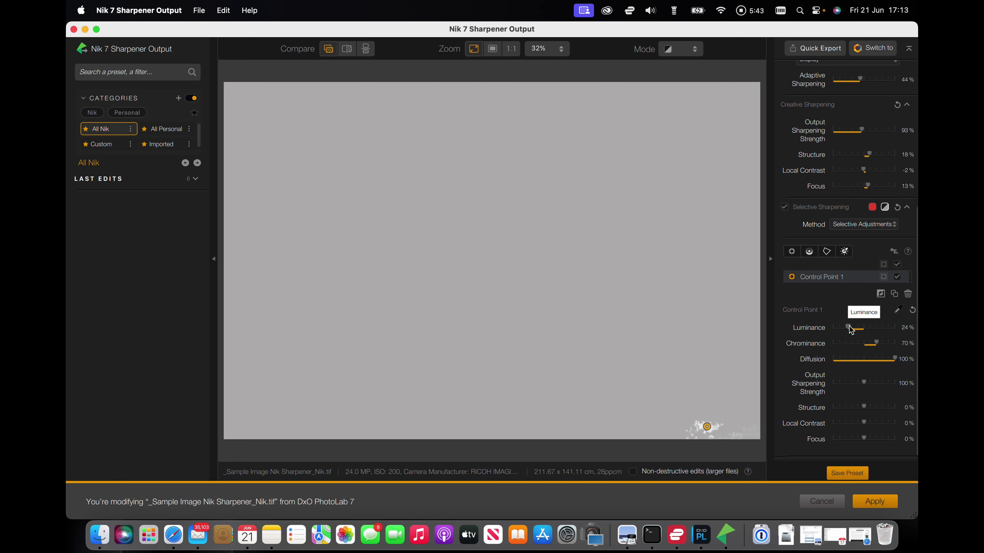
pyautogui.moveTo(850, 329); pyautogui.dragTo(851, 330)
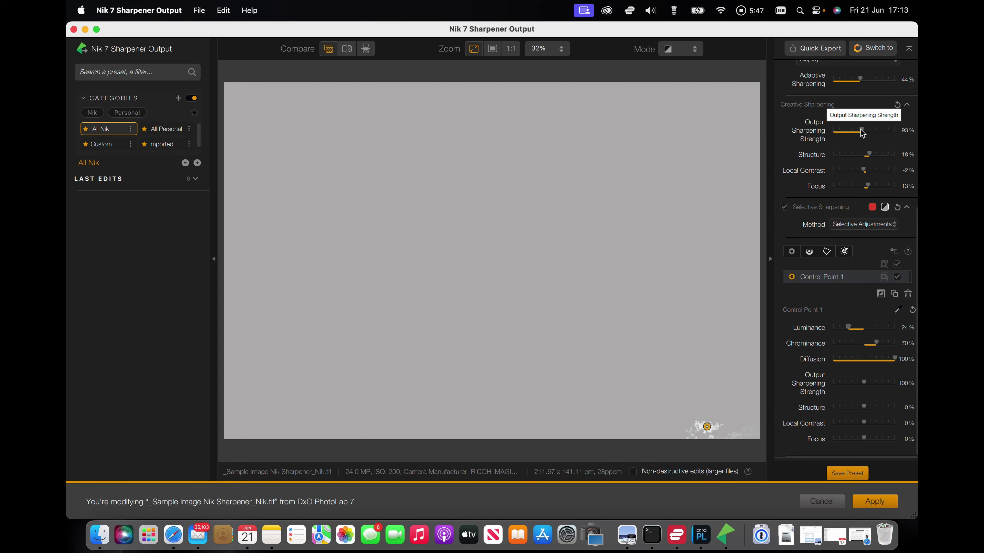
# Set Output Sharpening Strength to 84% and Adaptive Sharpening to 23%.
pyautogui.moveTo(862, 133)
pyautogui.mouseDown()
pyautogui.moveTo(875, 134)
pyautogui.moveTo(860, 133)
pyautogui.mouseUp()
pyautogui.click(860, 81)
pyautogui.moveTo(860, 79); pyautogui.dragTo(847, 82)
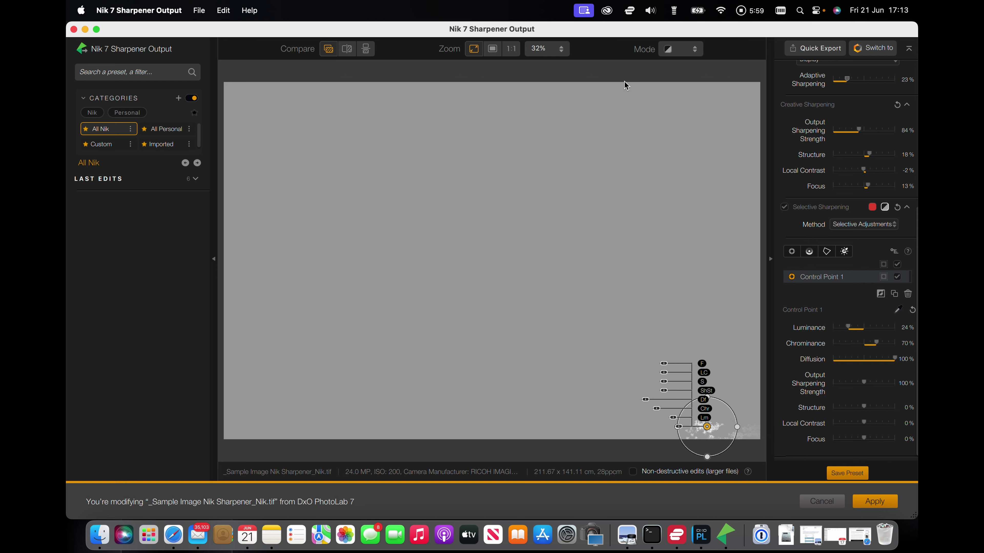
# Turn off the mask and view the foreground plants and rocks around Control Point 1 at 200%.
pyautogui.click(885, 207)
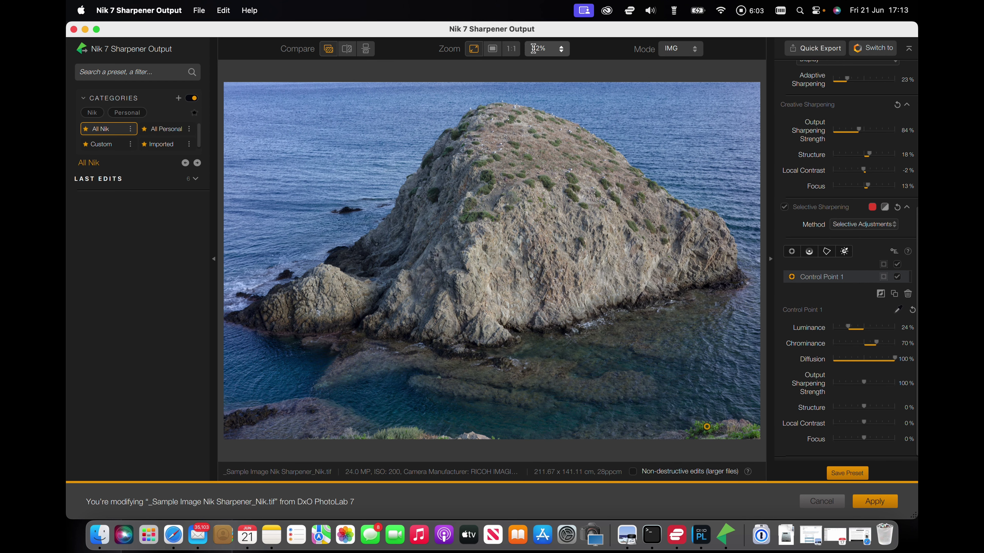
pyautogui.click(560, 48)
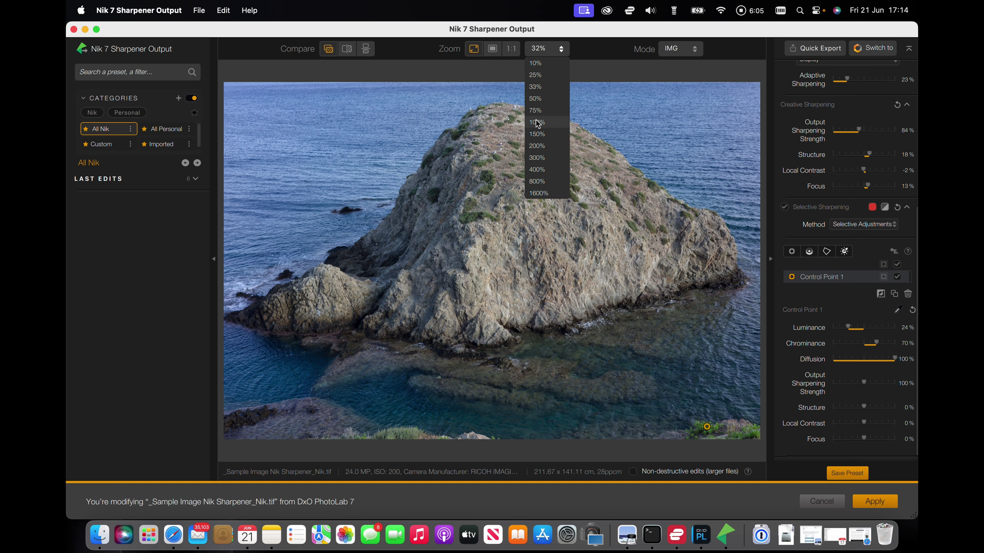
pyautogui.click(538, 146)
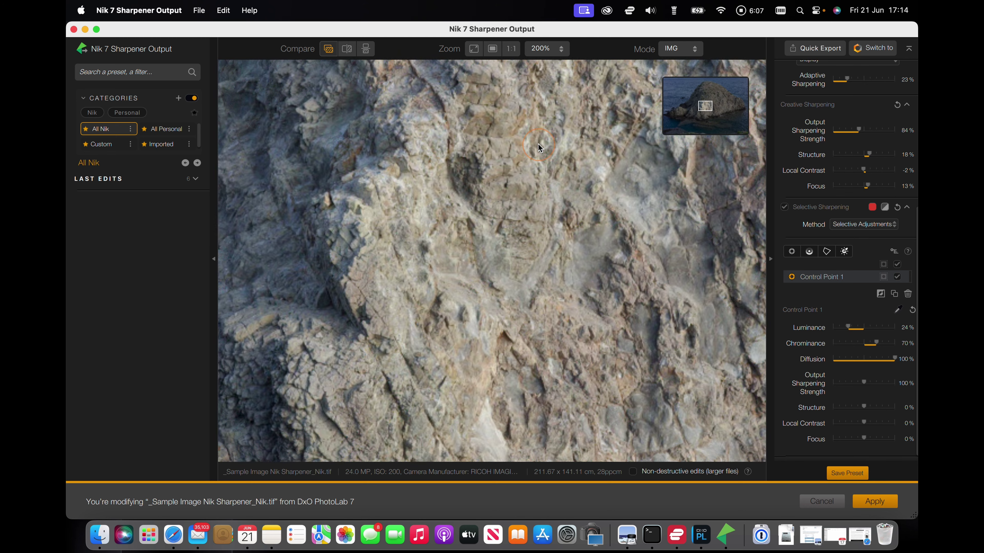
pyautogui.scroll(-10, 596, 295)
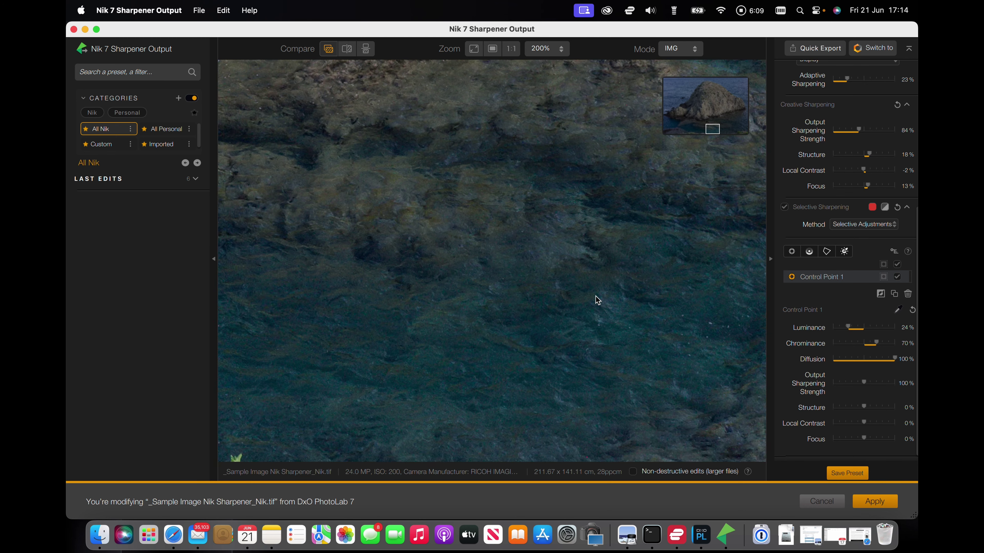
pyautogui.hscroll(-5, 597, 295)
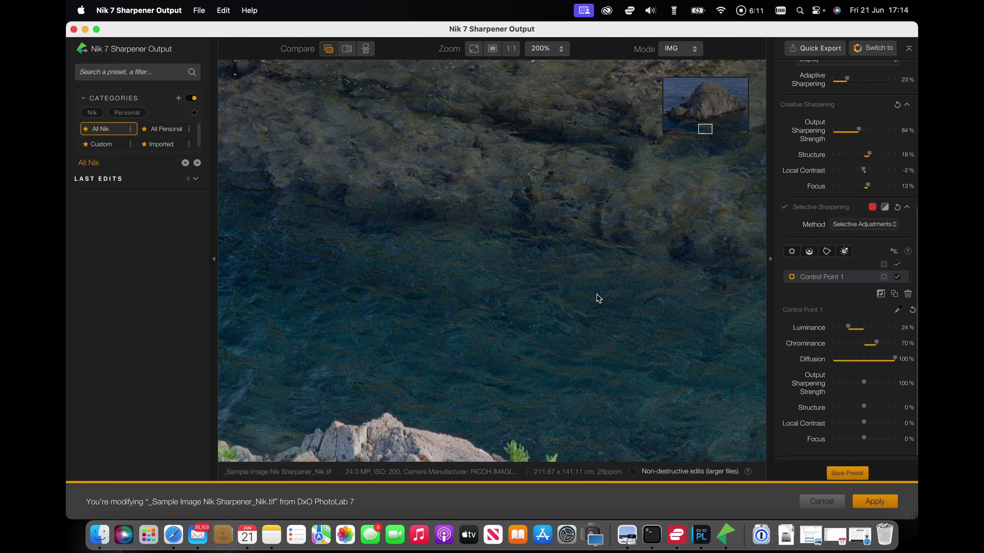
pyautogui.hscroll(-2, 598, 298)
pyautogui.hscroll(3, 598, 299)
pyautogui.hscroll(10, 597, 294)
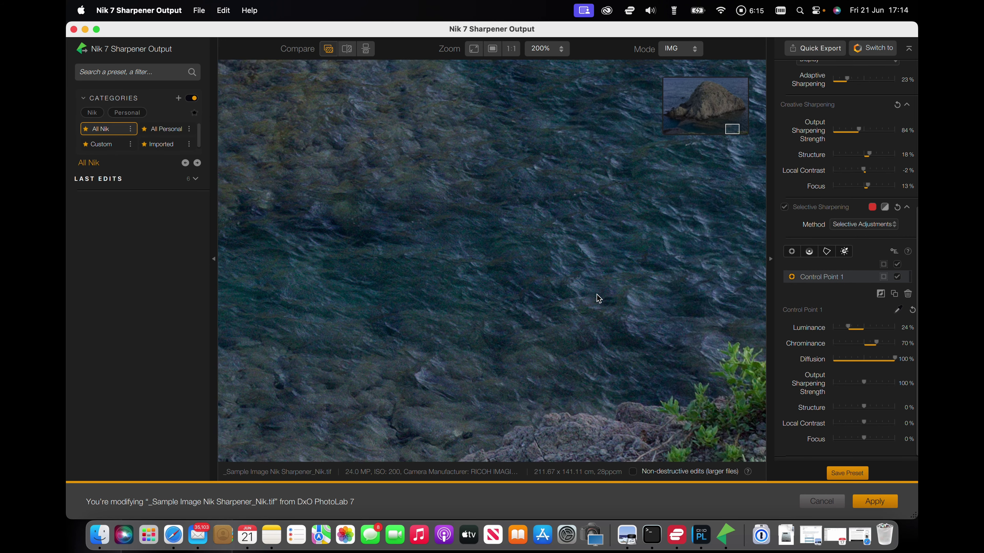
pyautogui.hscroll(6, 597, 294)
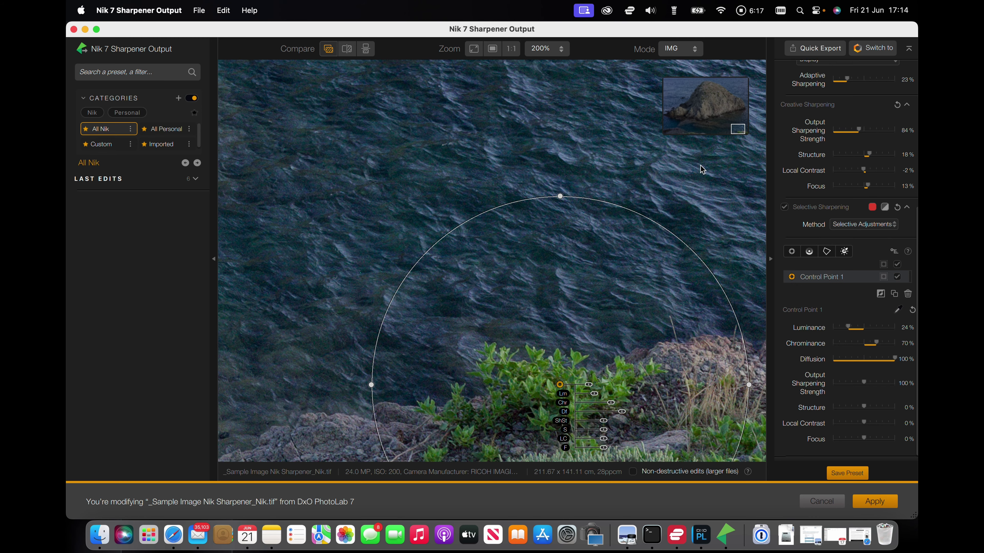
# Shrink the control point circle around the plants and push its sharpening strength to 200%.
pyautogui.moveTo(667, 234); pyautogui.dragTo(629, 273)
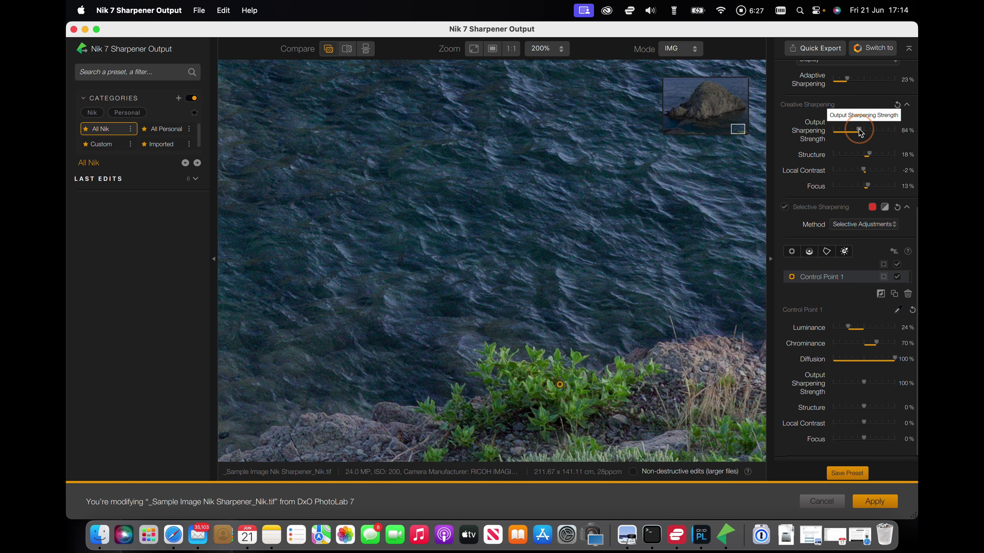
pyautogui.moveTo(860, 133); pyautogui.dragTo(877, 133)
pyautogui.moveTo(880, 132); pyautogui.dragTo(896, 130)
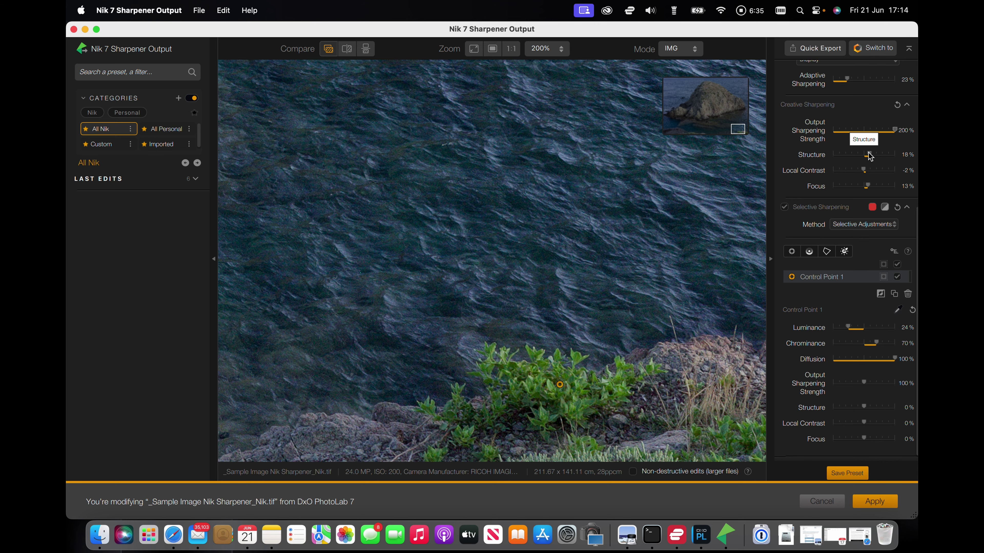
# Set Creative Sharpening Structure 51%, Local Contrast 65% and Focus 38%.
pyautogui.moveTo(869, 156); pyautogui.dragTo(880, 156)
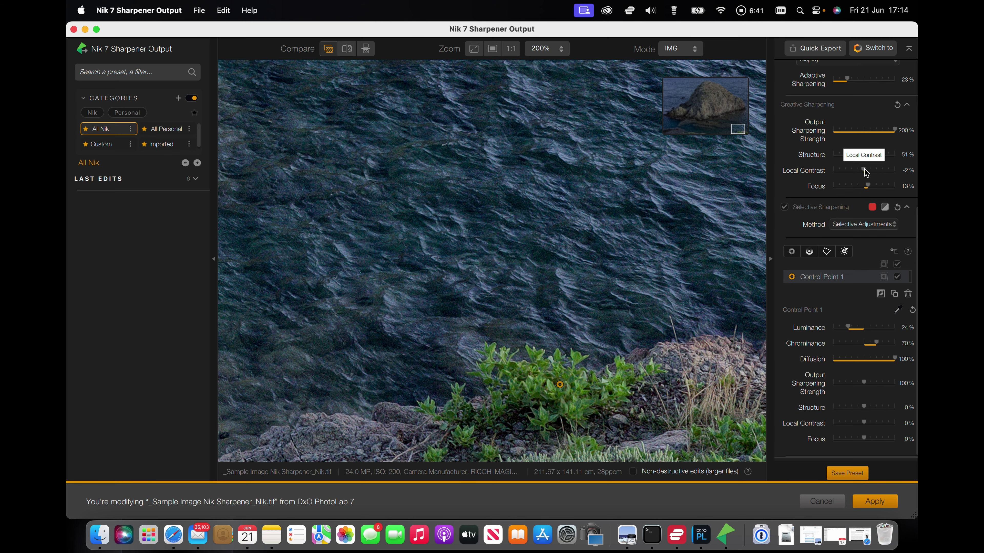
pyautogui.moveTo(863, 170); pyautogui.dragTo(838, 173)
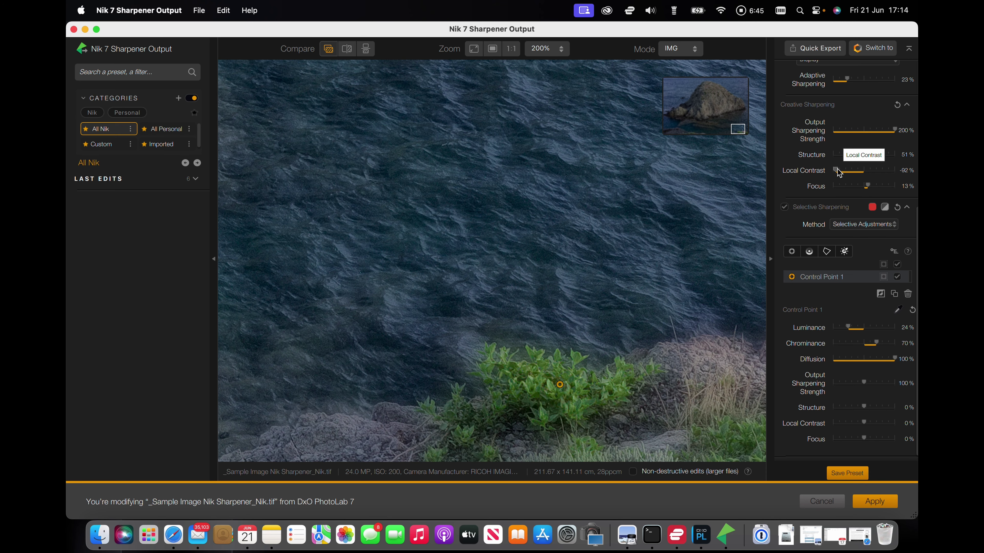
pyautogui.moveTo(838, 172); pyautogui.dragTo(885, 174)
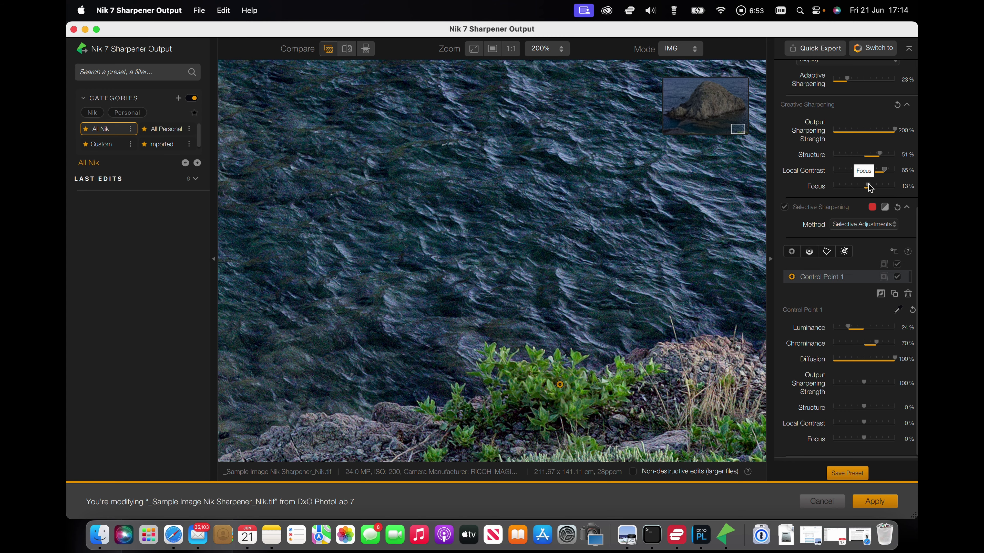
pyautogui.moveTo(868, 187); pyautogui.dragTo(878, 188)
pyautogui.moveTo(878, 188); pyautogui.dragTo(877, 189)
# Fit the whole sharpened rocky island photo back into the preview.
pyautogui.click(561, 53)
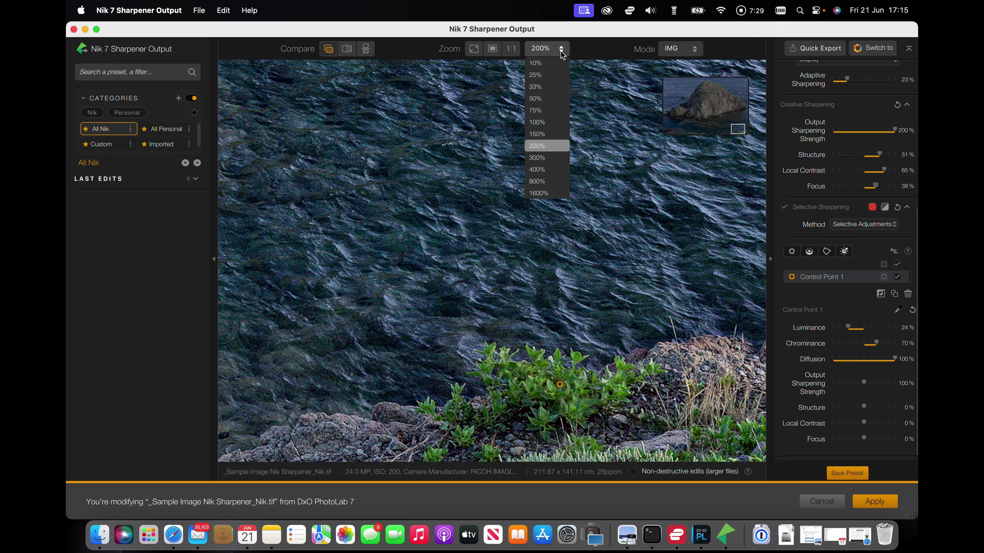
pyautogui.click(472, 50)
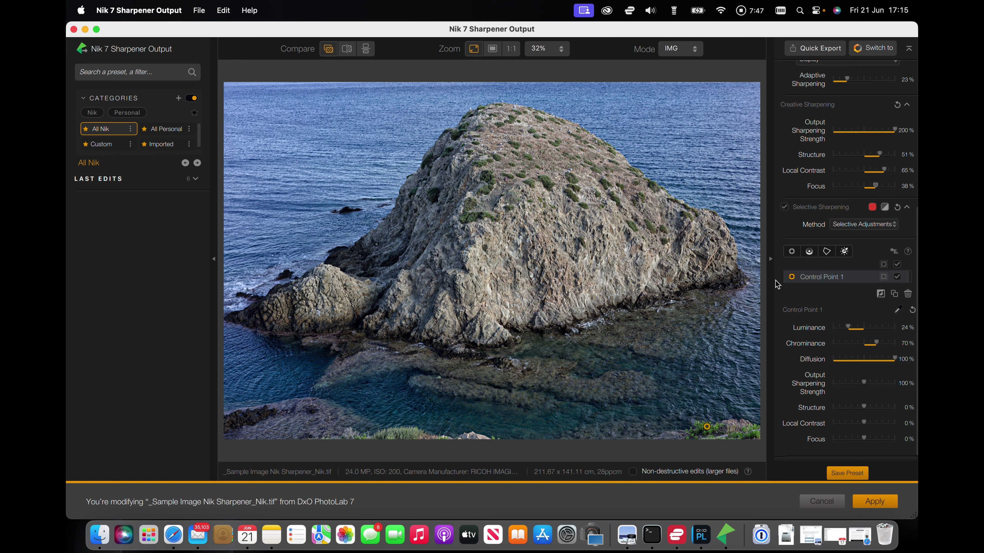
pyautogui.moveTo(721, 451)
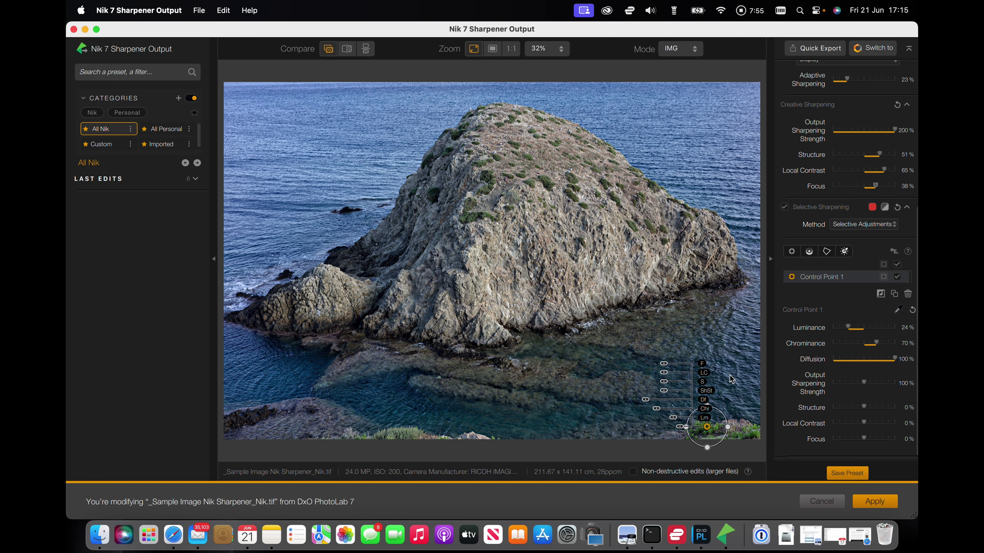